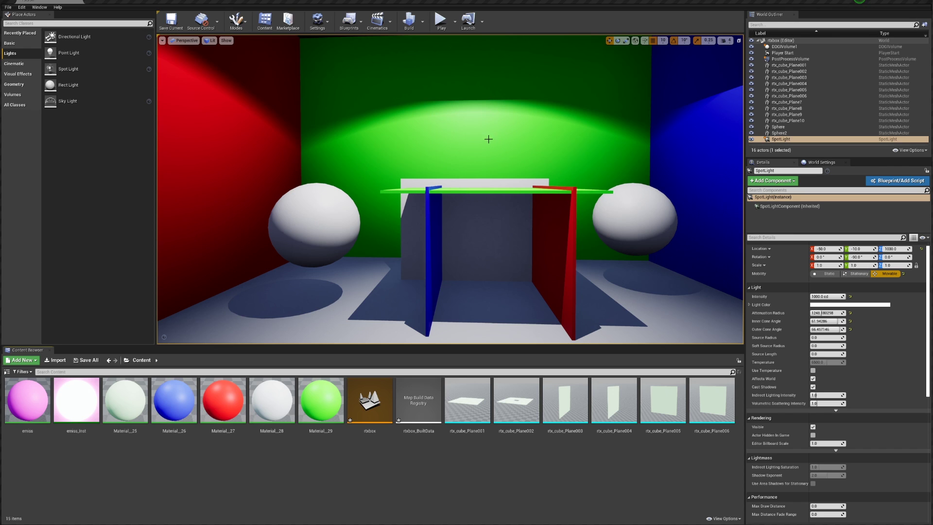
Set the post process volume's Ray Tracing Global Illumination type to Final Gather
key("ctrl+shift+p")
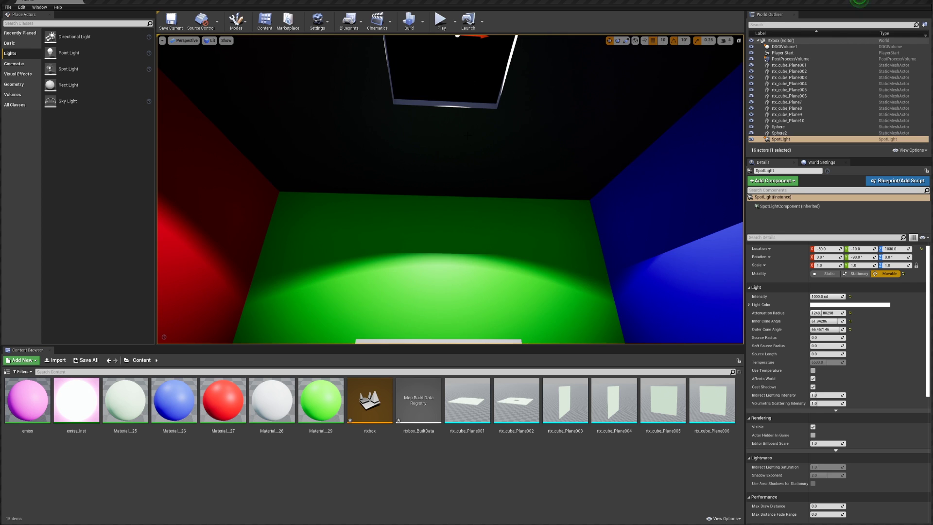
key("ctrl+shift+p")
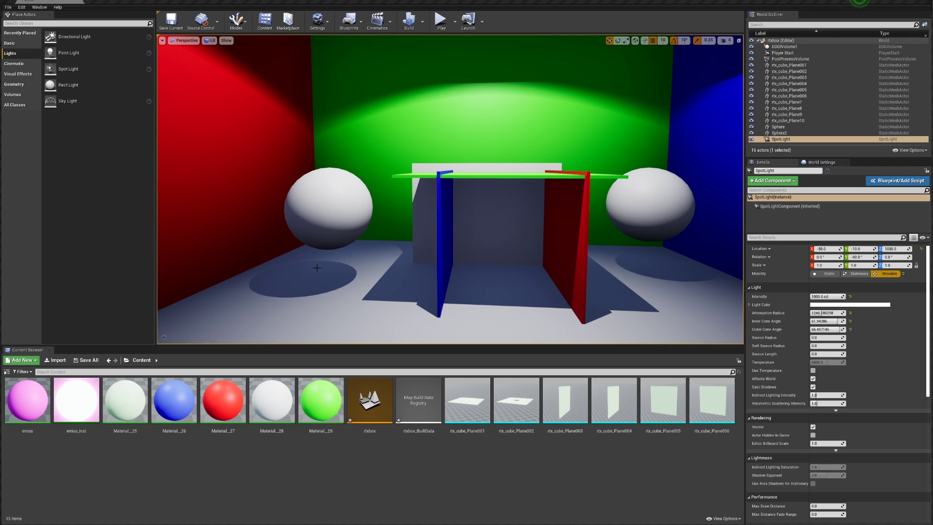
left_click_drag(524, 287, 463, 185)
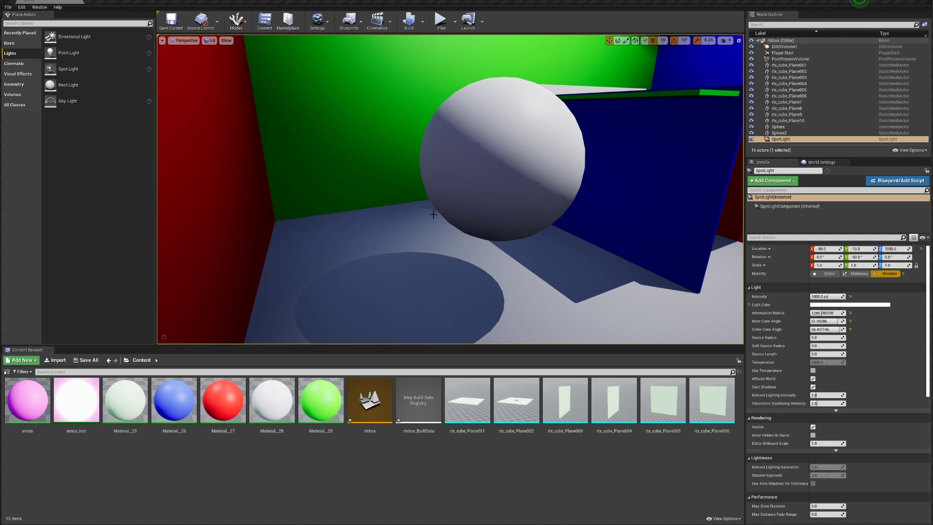
left_click_drag(432, 186, 418, 209)
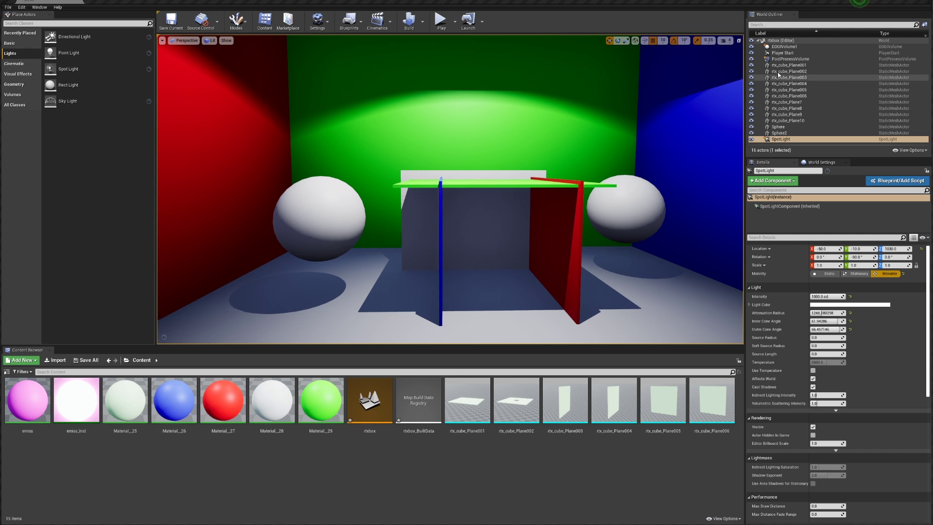
left_click(785, 60)
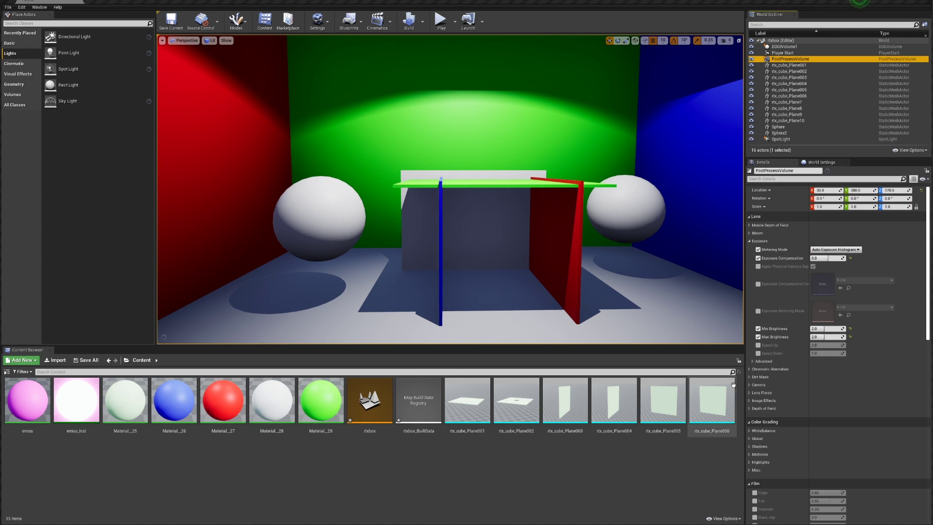
scroll(803, 369, "down", 3)
scroll(804, 354, "down", 5)
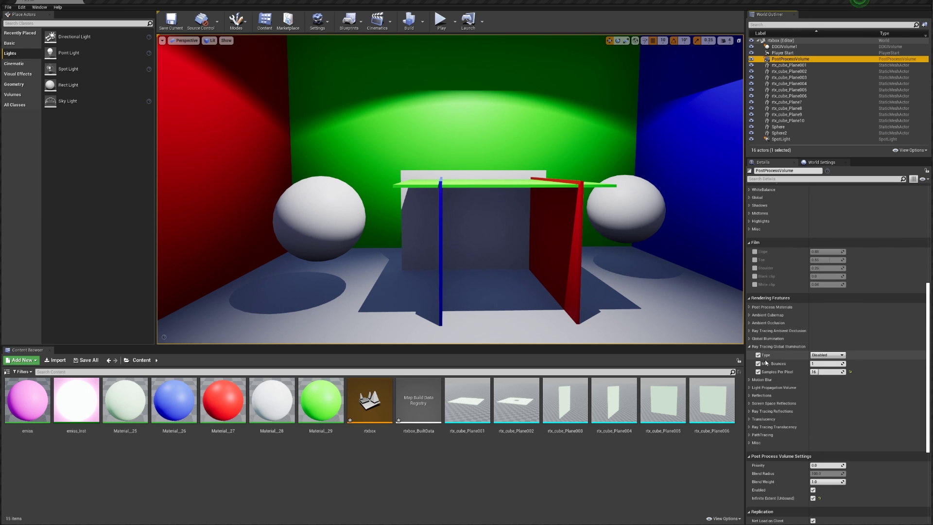
left_click(812, 355)
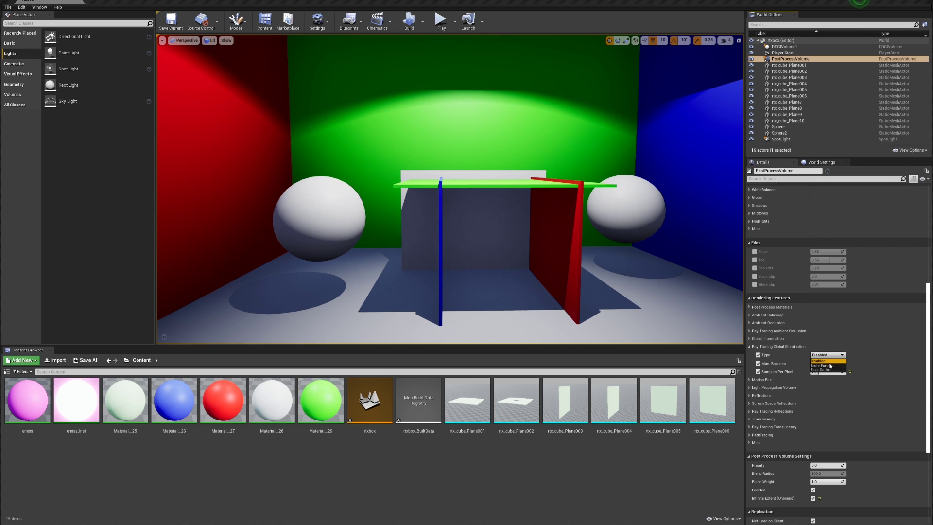
left_click(829, 370)
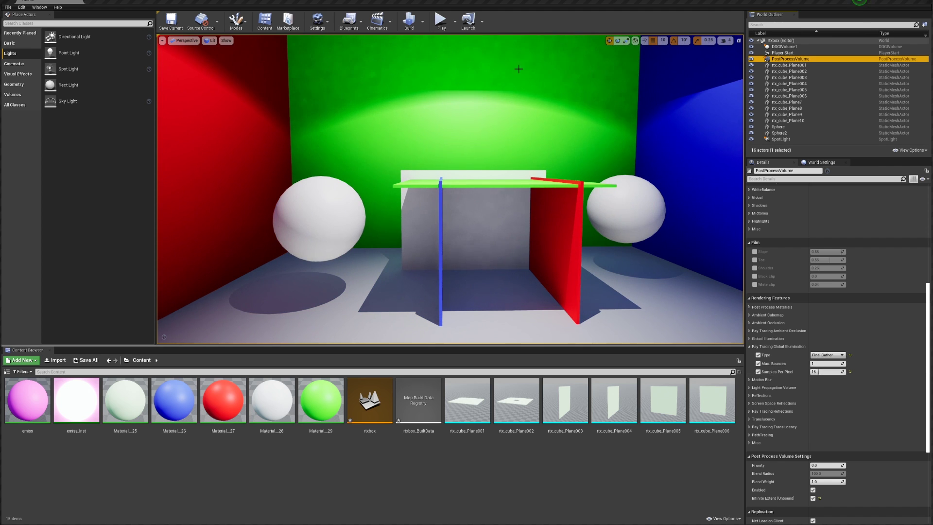
Inspect the bounced light around the spheres and set Ray Tracing Global Illumination's Samples Per Pixel to 64
mouse_move(502, 244)
left_mouse_down()
mouse_move(491, 218)
mouse_move(484, 239)
left_mouse_up()
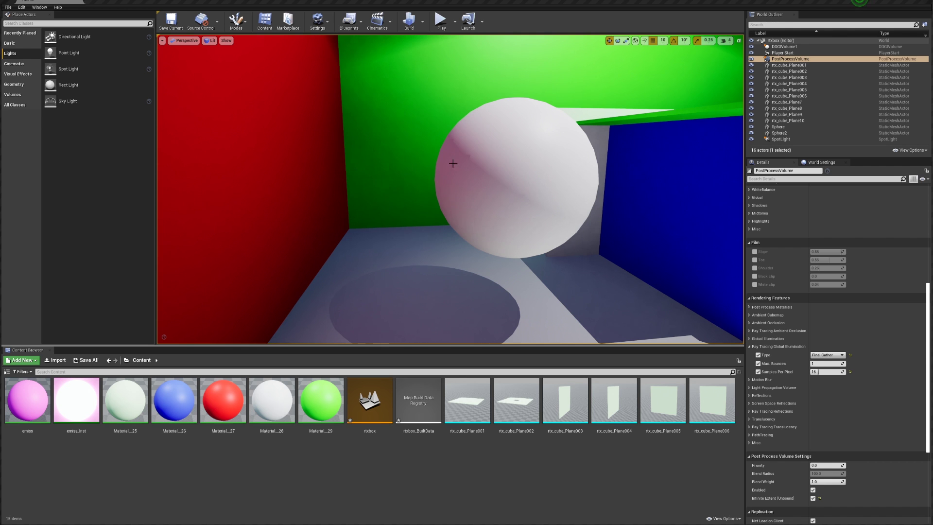
left_click_drag(431, 195, 462, 150)
left_click_drag(545, 186, 520, 191)
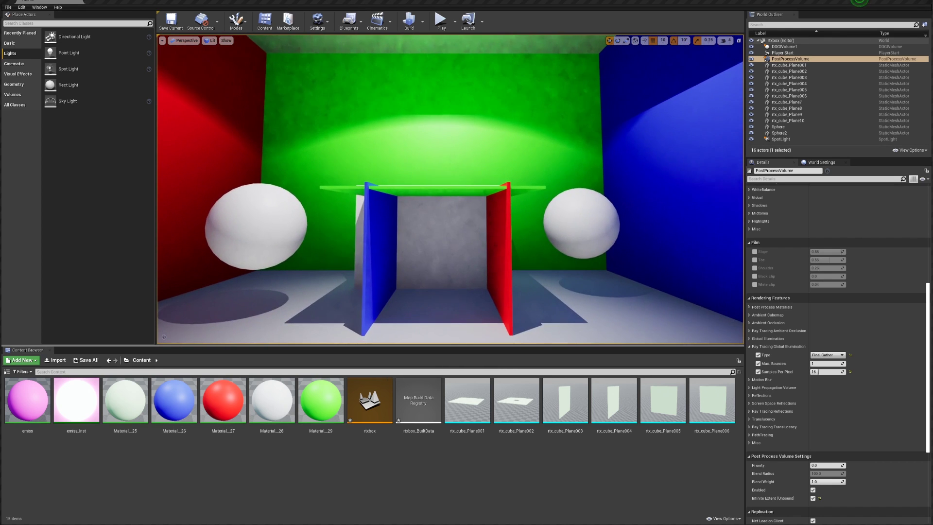
left_click(819, 372)
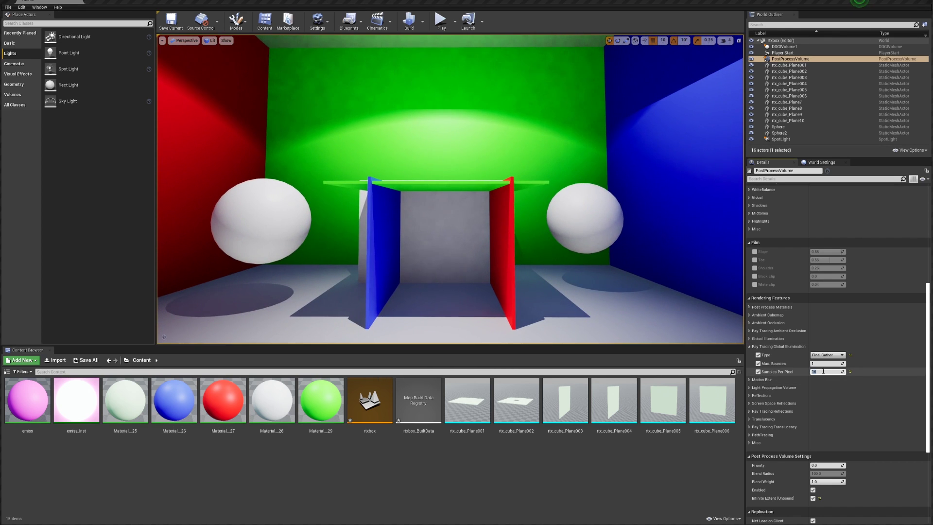
type("64")
key("Return")
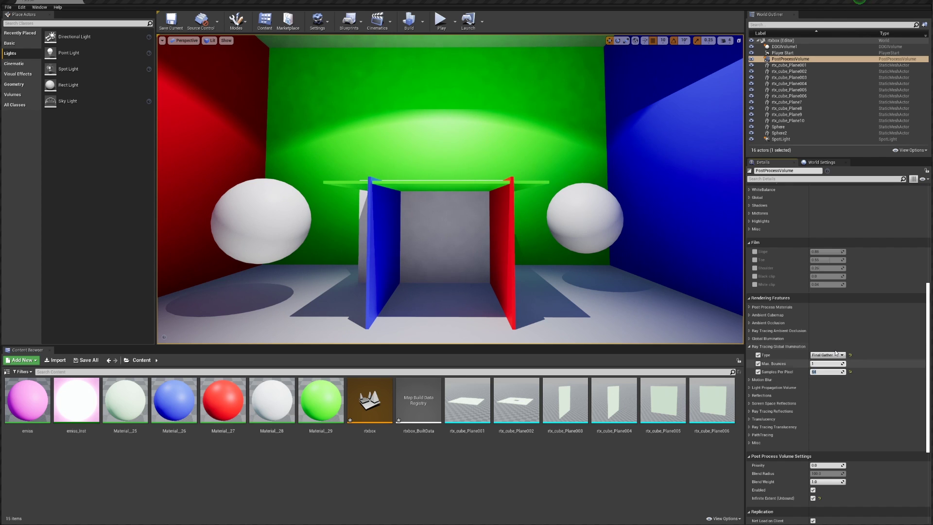
Switch Ray Tracing Global Illumination to Brute Force with Max. Bounces of 4 and 16 Samples Per Pixel
left_click(836, 357)
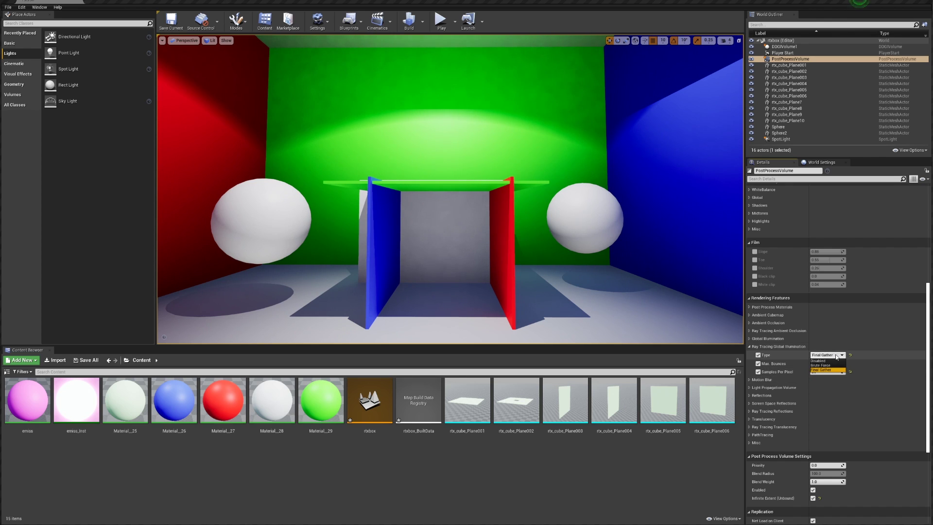
left_click(822, 365)
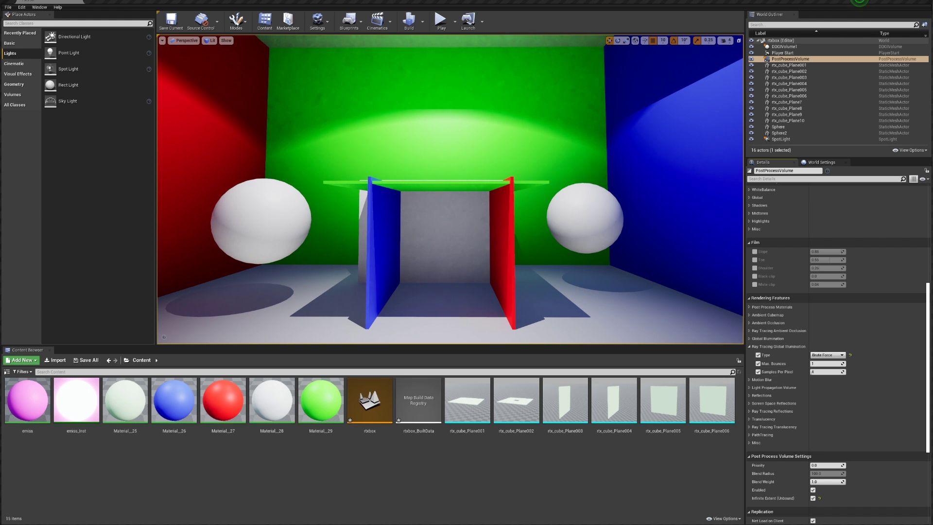
left_click(832, 364)
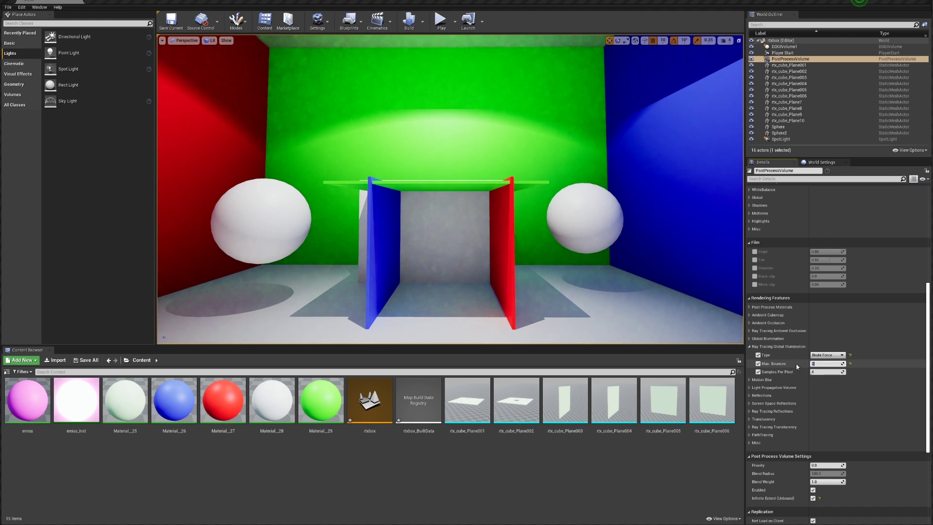
key("Return")
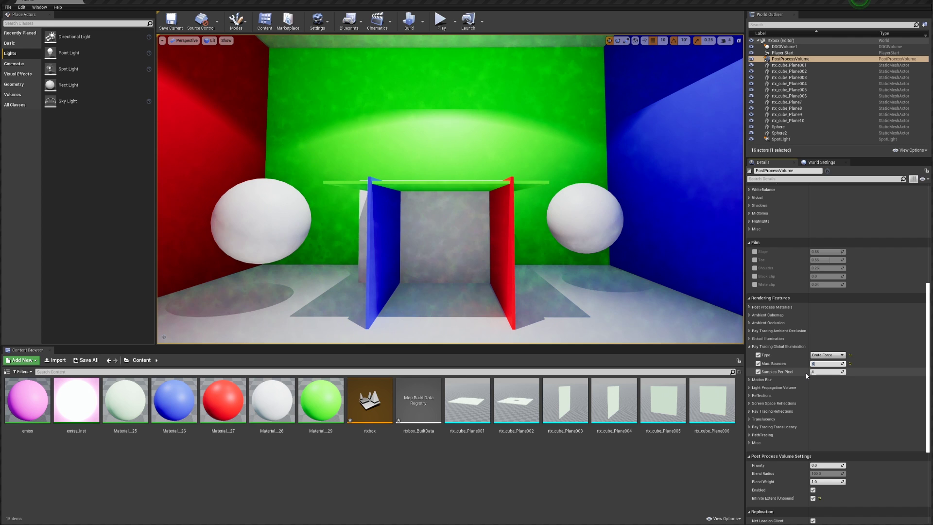
type("4")
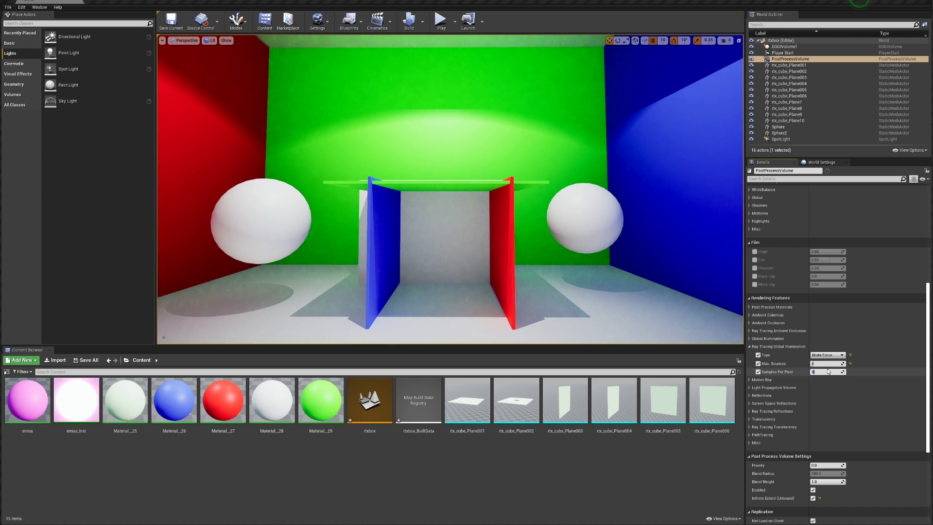
type("16")
key("Return")
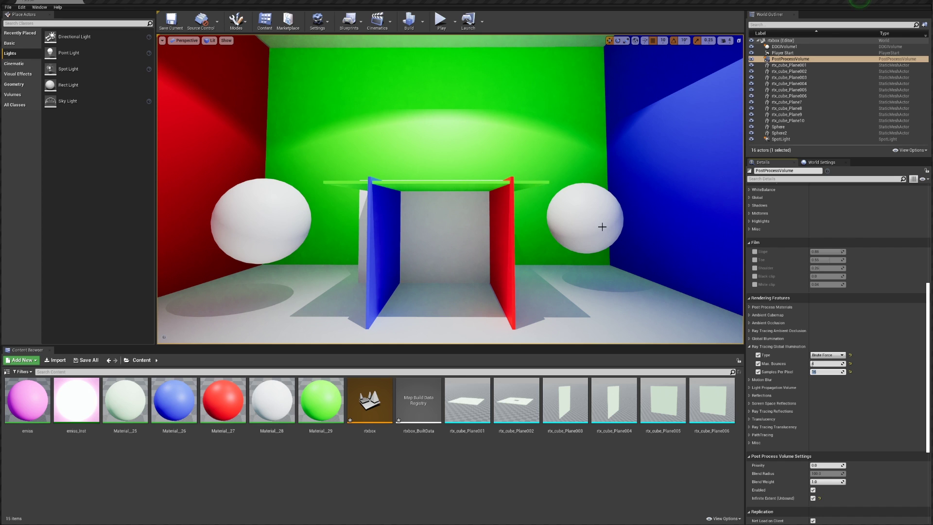
Set the post process volume's Ray Tracing Global Illumination type to Disabled
left_click(840, 356)
left_click(826, 361)
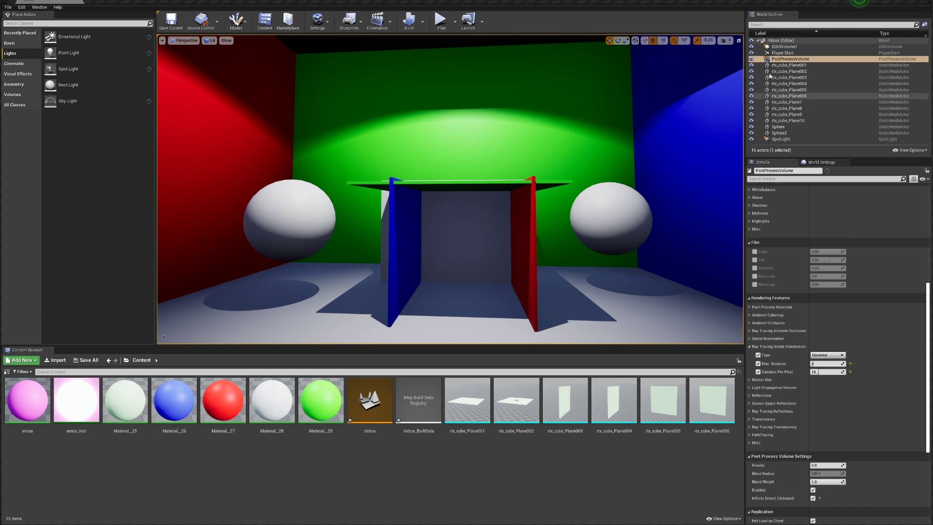
left_click(776, 60)
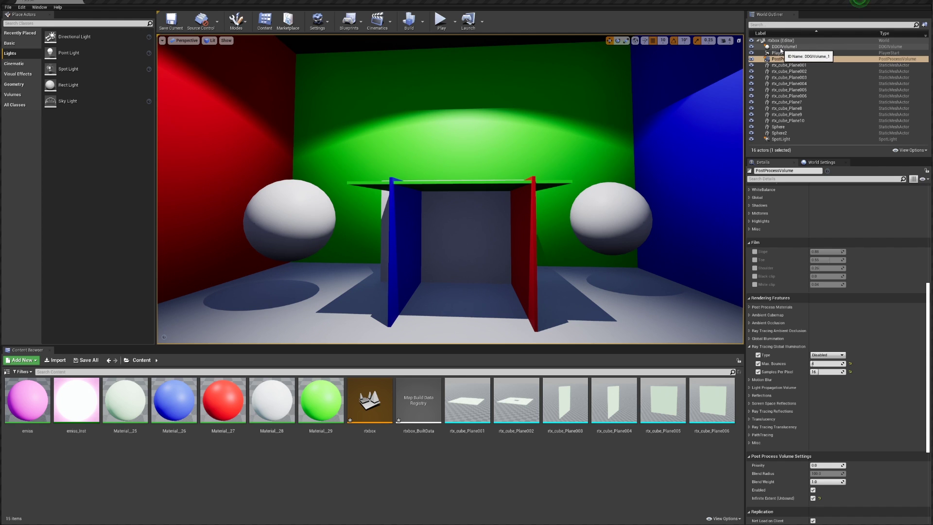
Select the DDGI volume and inspect its placement within the coloured room
left_click(783, 47)
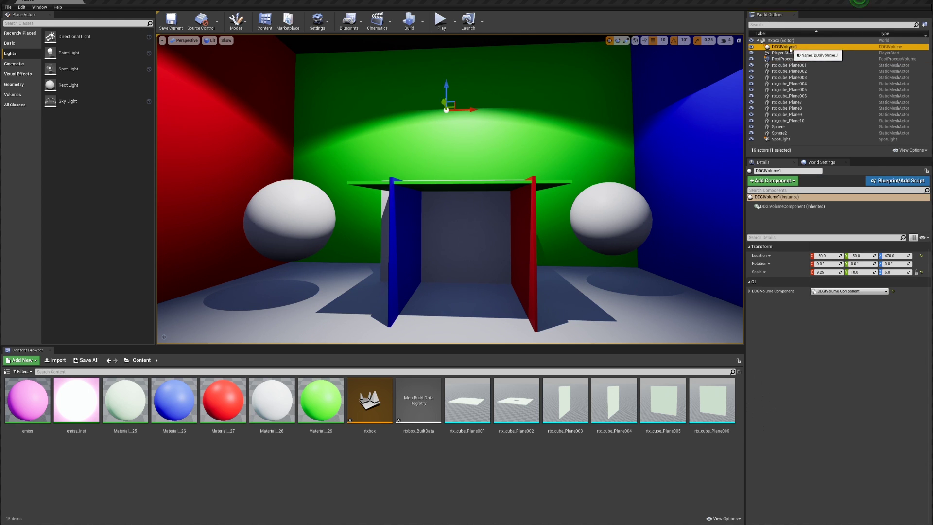
left_click(751, 291)
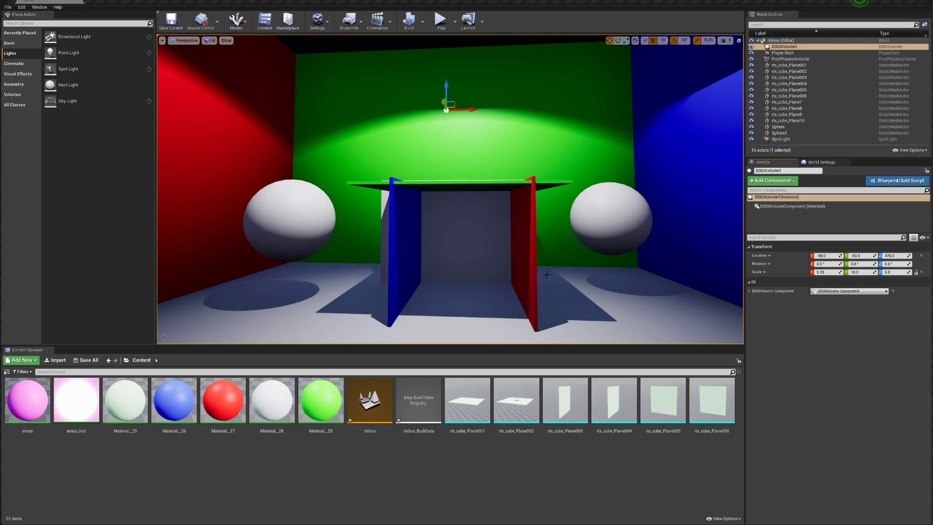
left_click_drag(550, 273, 558, 248)
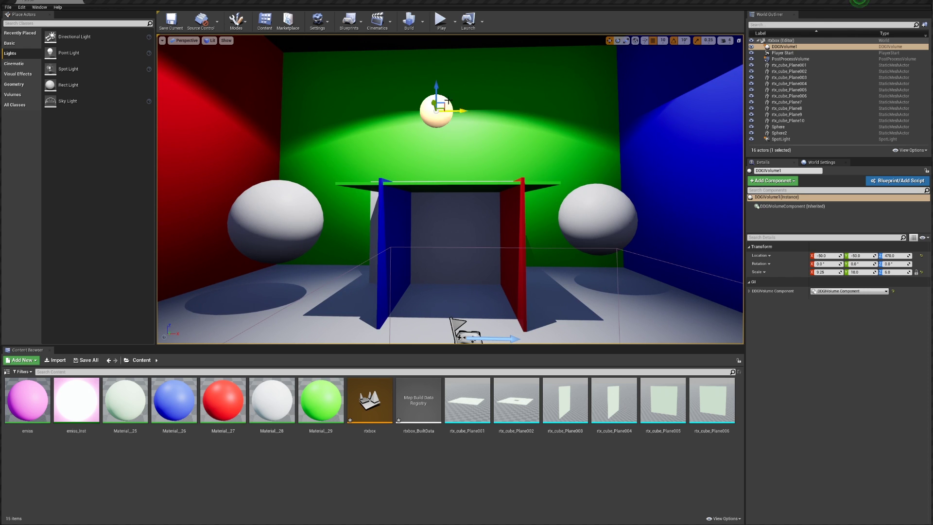
key("f")
left_click_drag(452, 194, 462, 127)
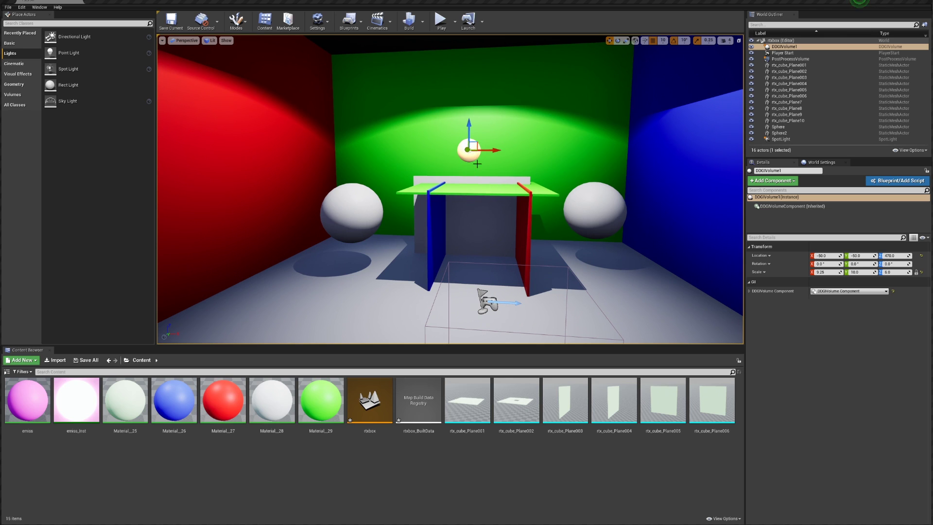
left_click_drag(475, 162, 474, 173)
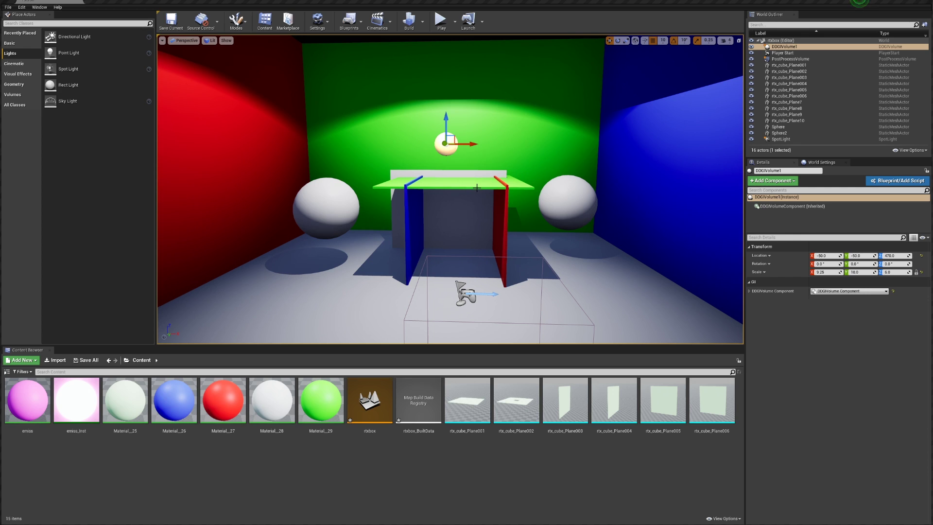
Enable RTXGI dynamic diffuse global illumination with the console command r.RTXGI.DDGI 1
key("grave")
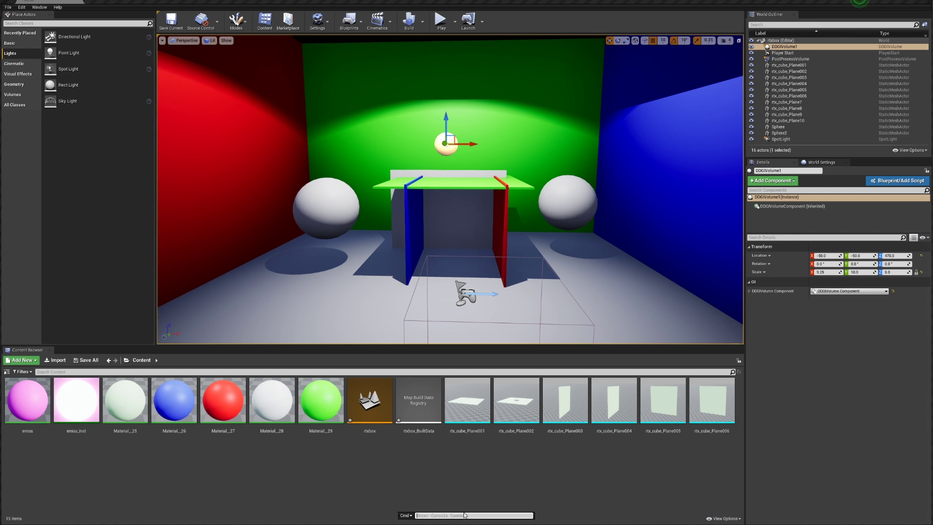
type("ddgi")
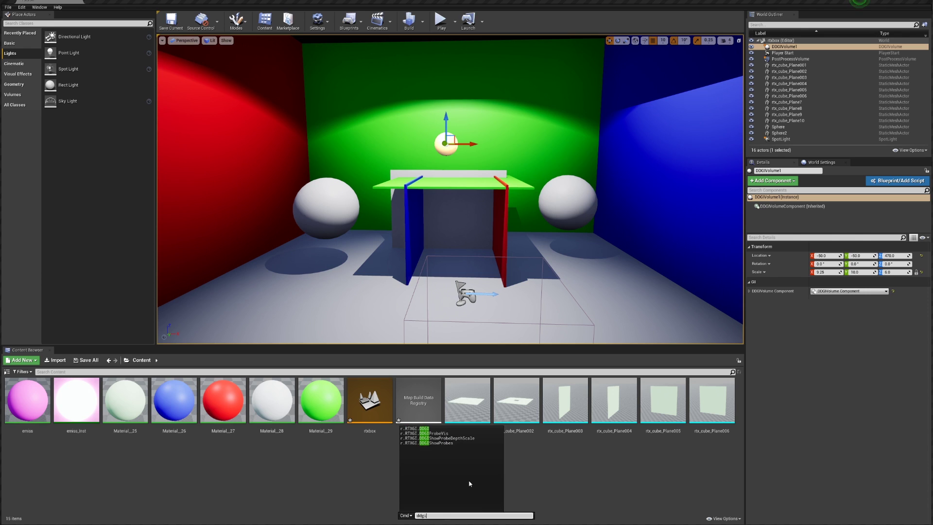
left_click(425, 429)
type("1")
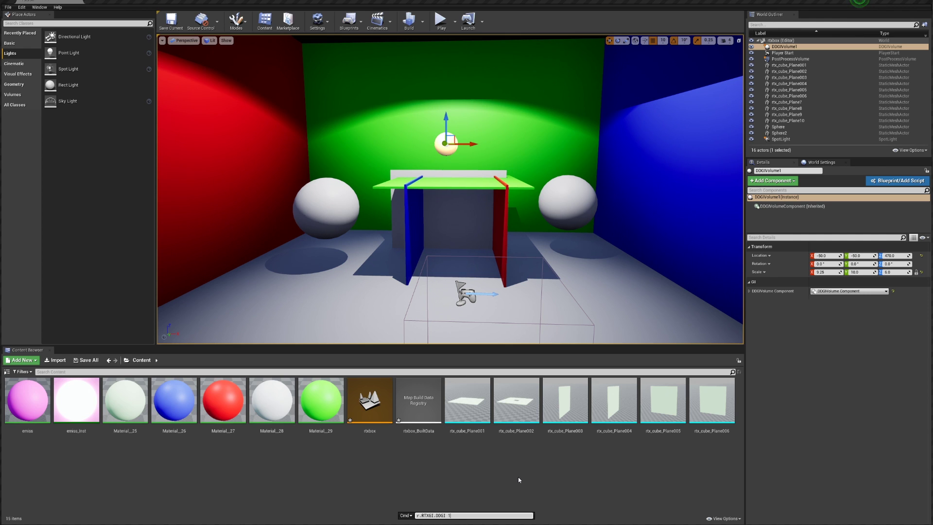
key("Return")
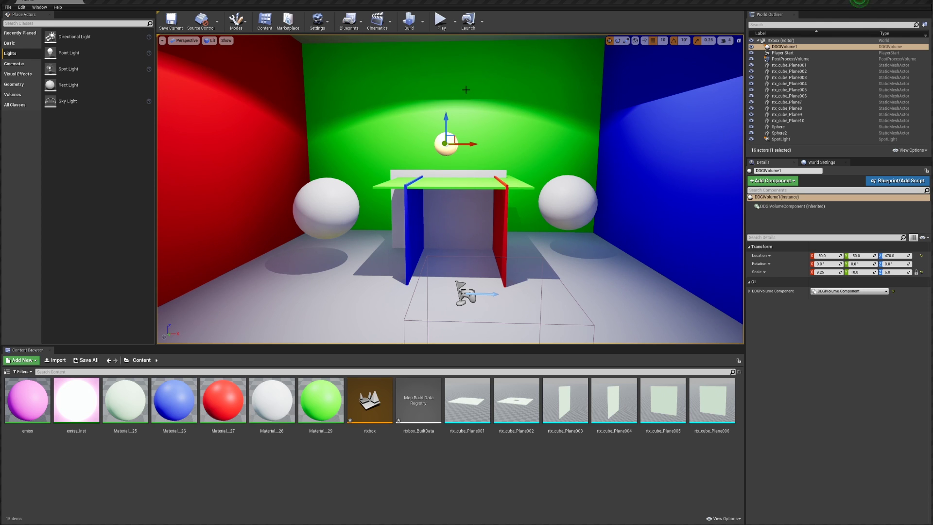
Set the spot light's intensity to 1200 cd
left_click(782, 139)
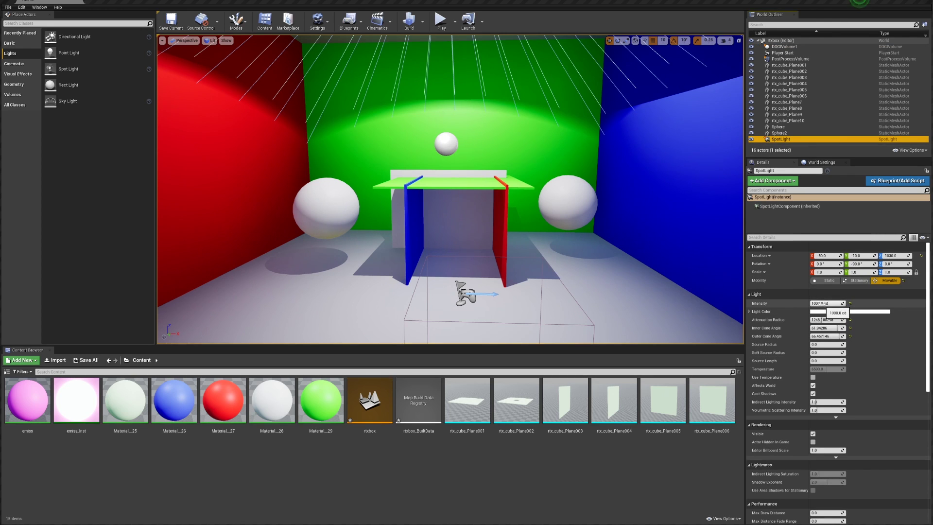
left_click(822, 303)
type("1200")
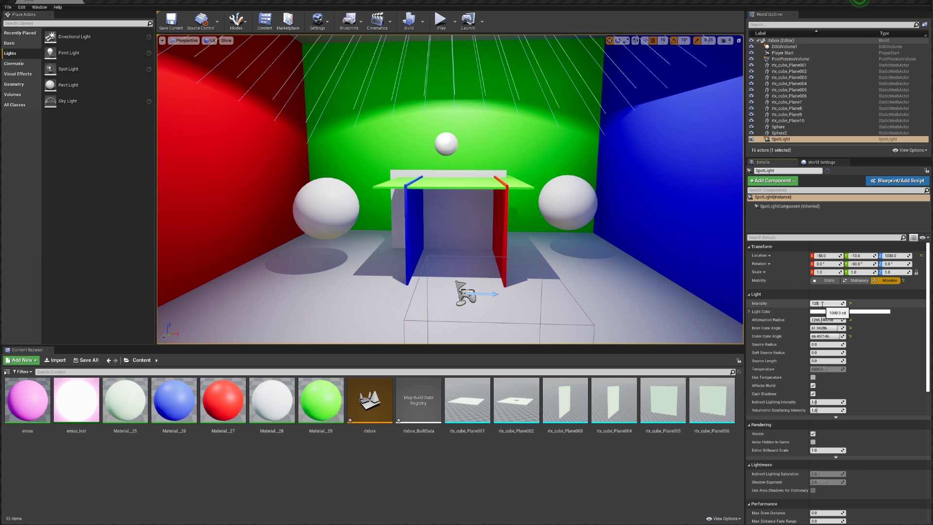
key("Return")
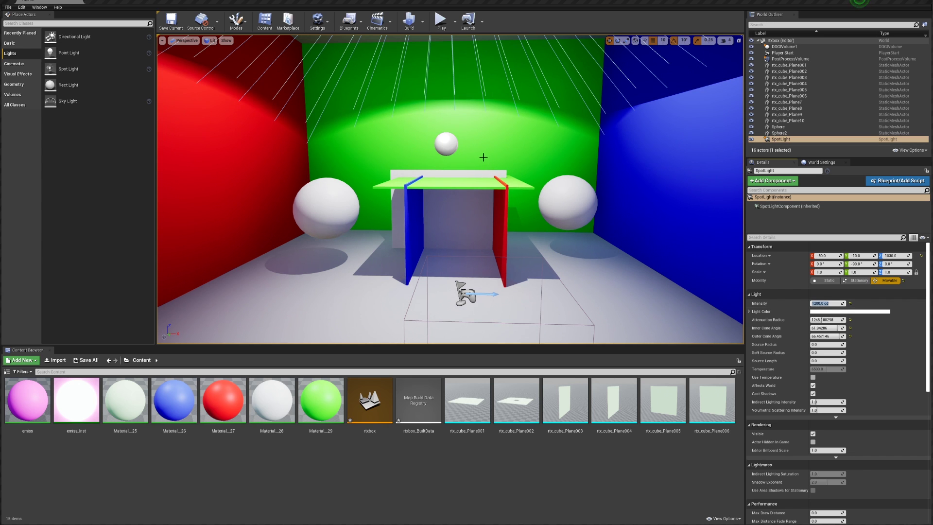
left_click_drag(494, 168, 532, 160)
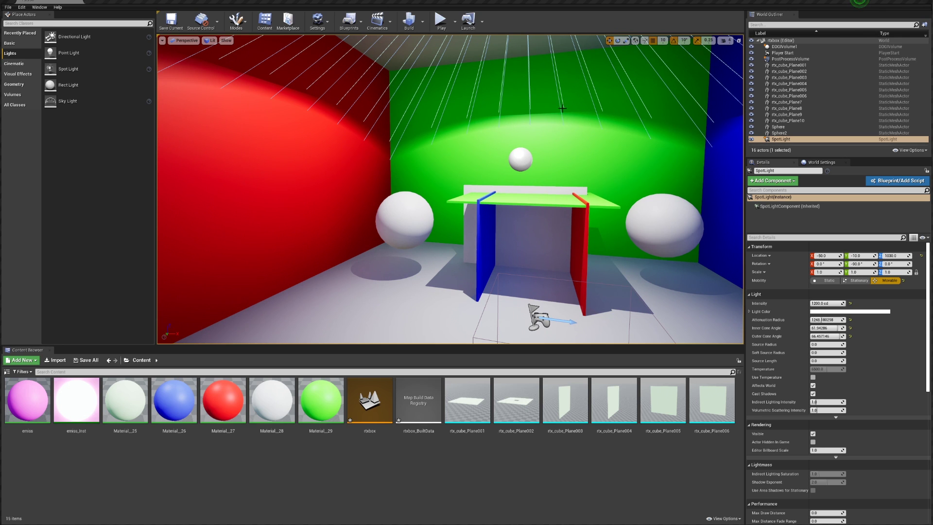
left_click_drag(422, 194, 475, 172)
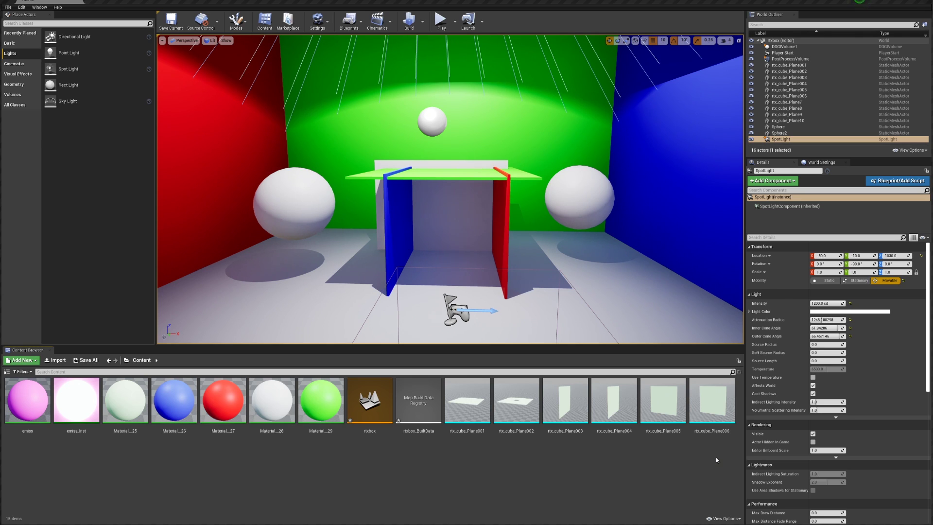
scroll(628, 294, "up", 5)
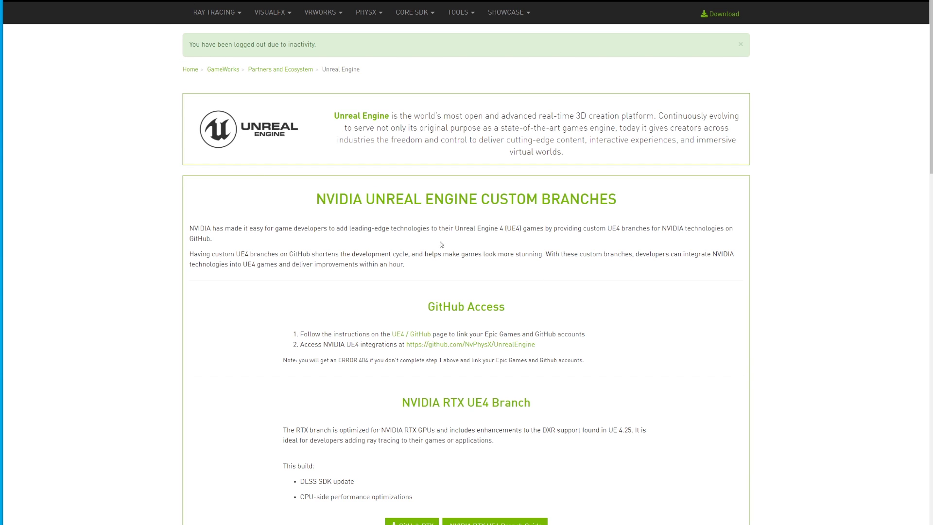
Try the NvPhysX/UnrealEngine repository link on NVIDIA's Unreal Engine custom branches page, and return to that page
scroll(458, 318, "down", 2)
scroll(452, 290, "up", 1)
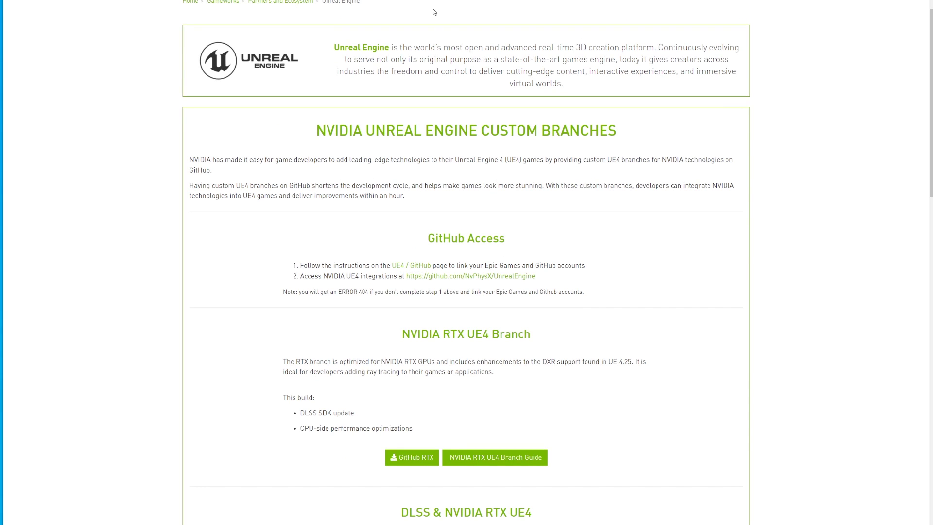
key("ctrl+Tab")
left_click(422, 279)
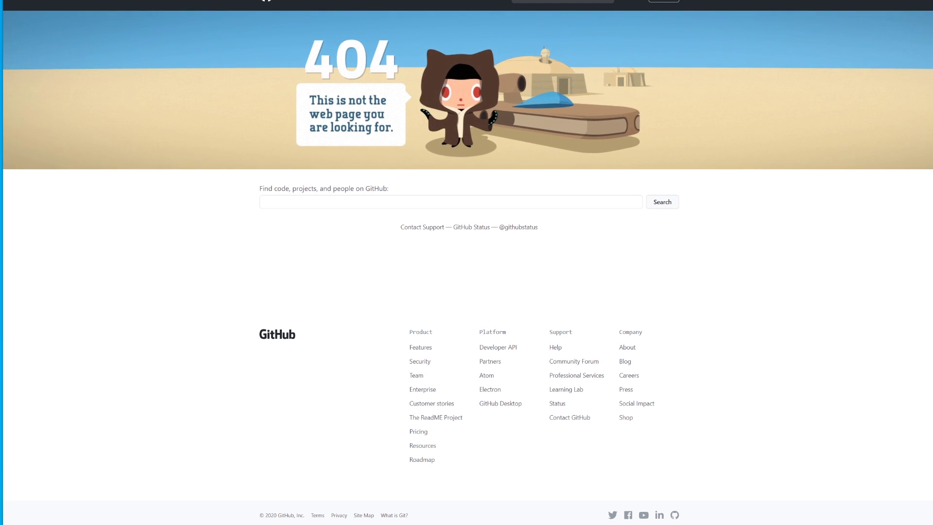
key("alt+Left")
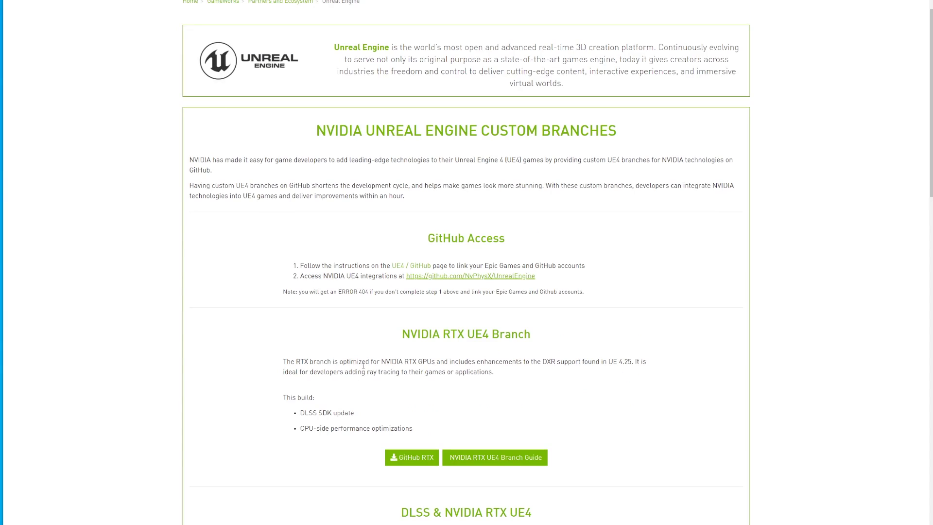
Open the GitHub RTX repository for the NVIDIA RTX UE4 branch and view its code download options
scroll(364, 365, "down", 5)
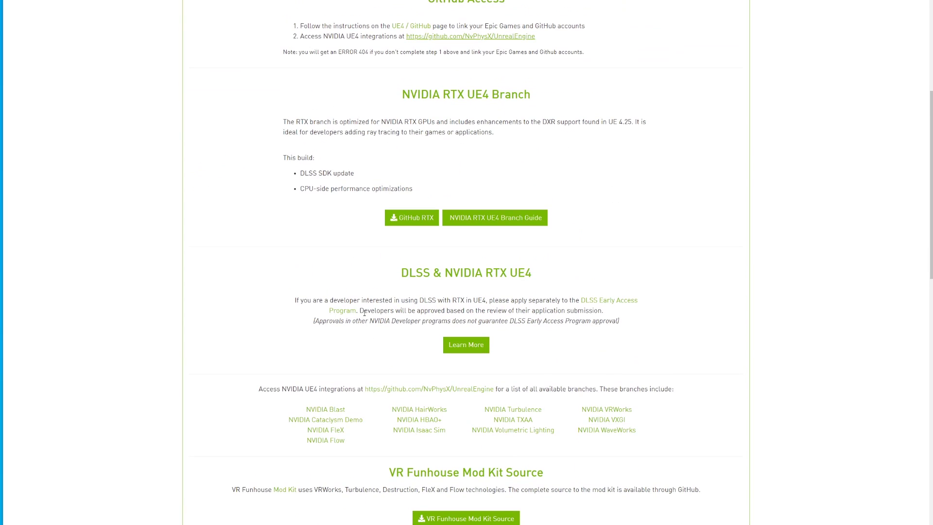
scroll(389, 200, "up", 2)
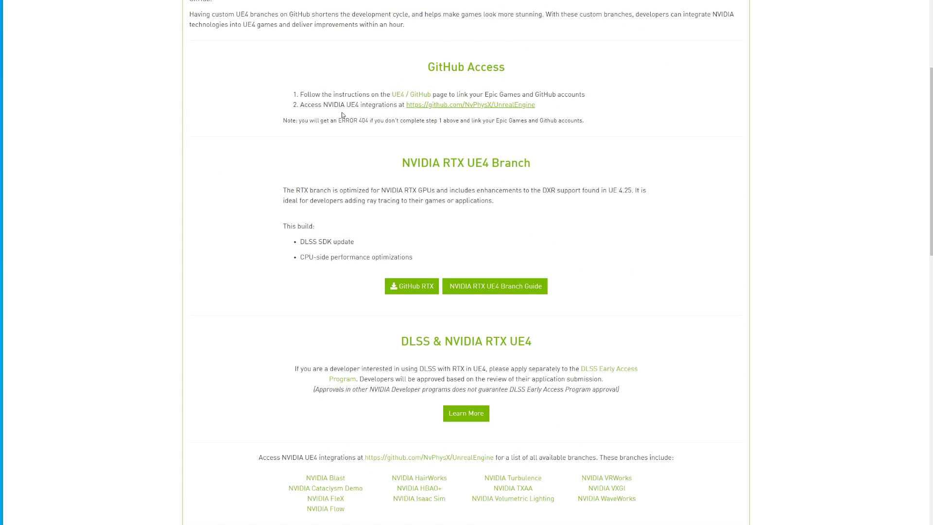
left_click(415, 290)
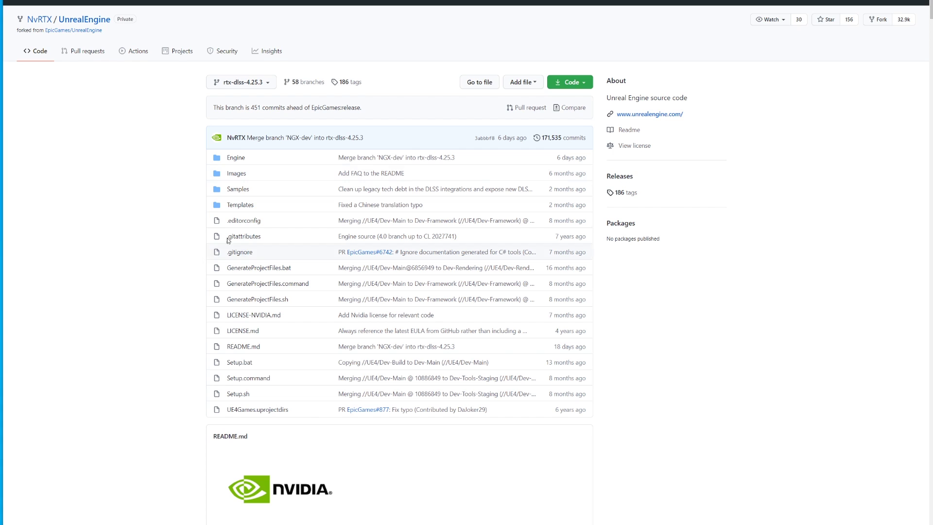
left_click(584, 87)
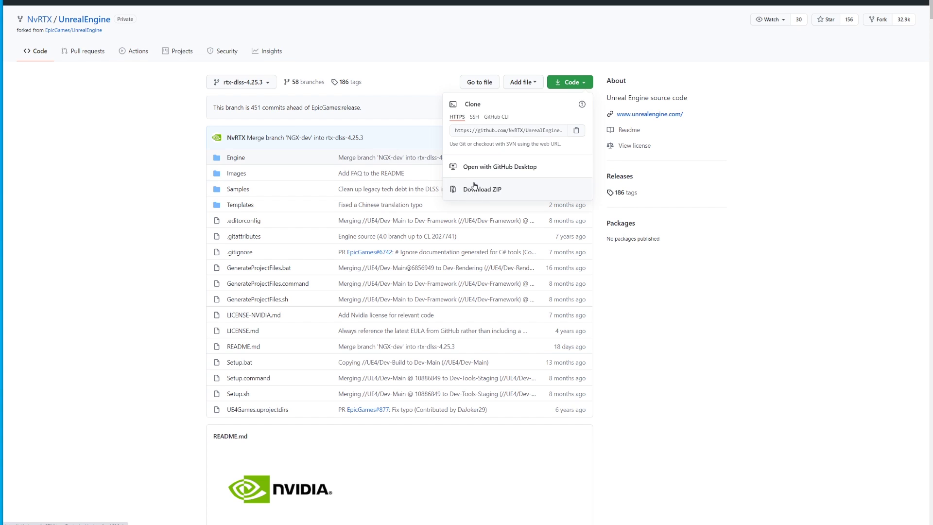
left_click(627, 289)
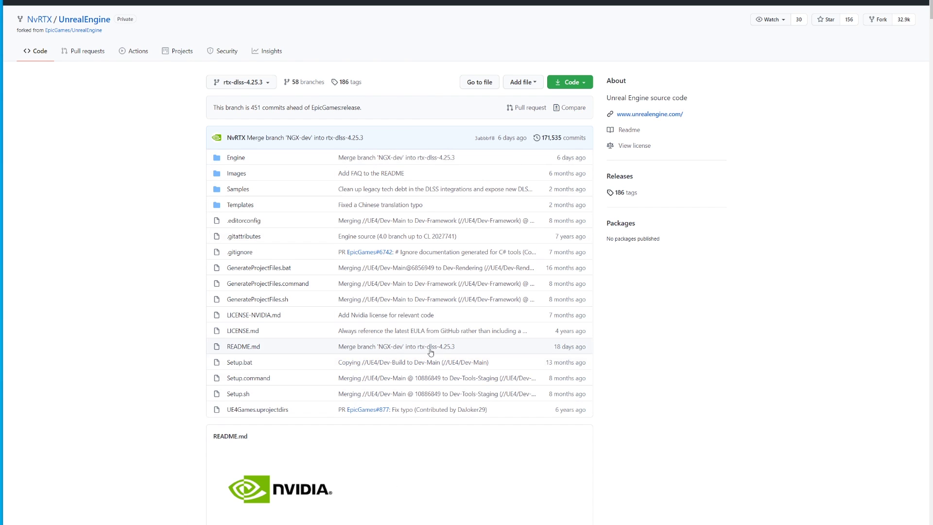
Read the repository README's DLSS overview, prerequisites and installation steps for Unreal Engine 4
scroll(431, 352, "down", 9)
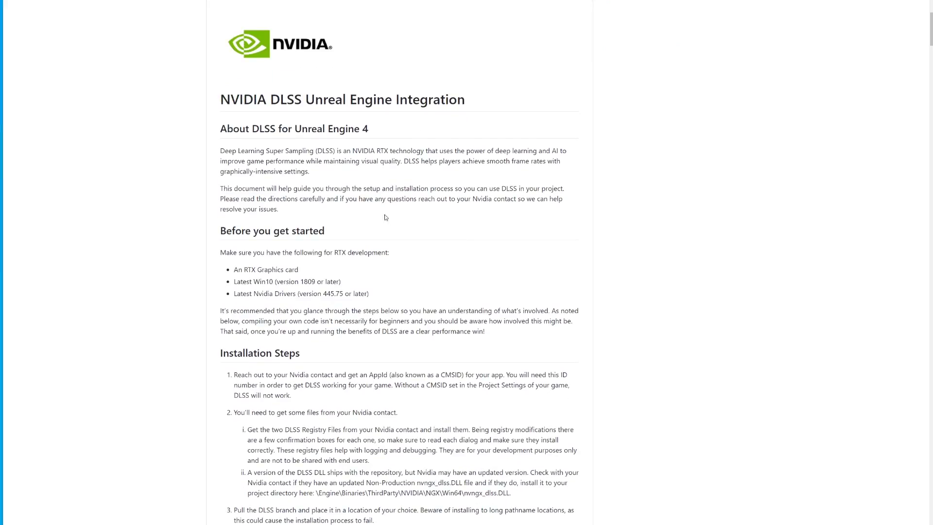
scroll(420, 274, "down", 4)
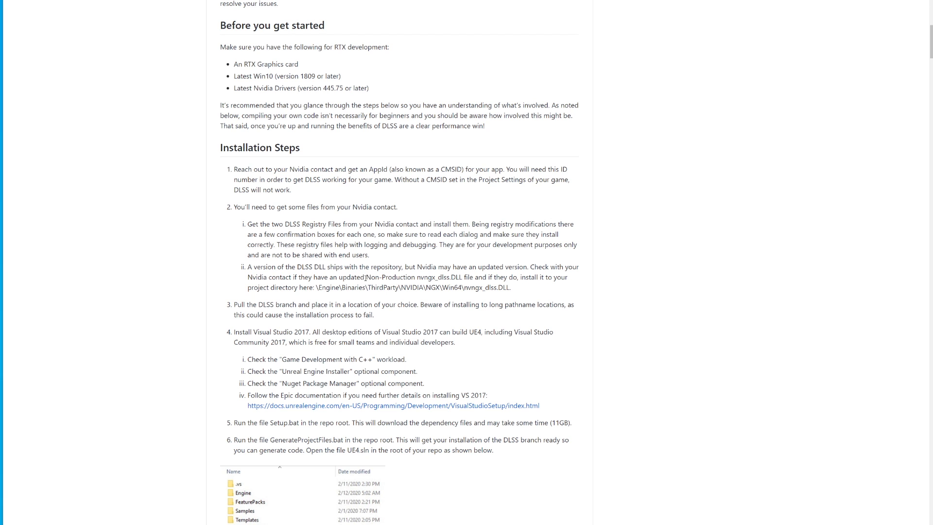
scroll(366, 277, "up", 3)
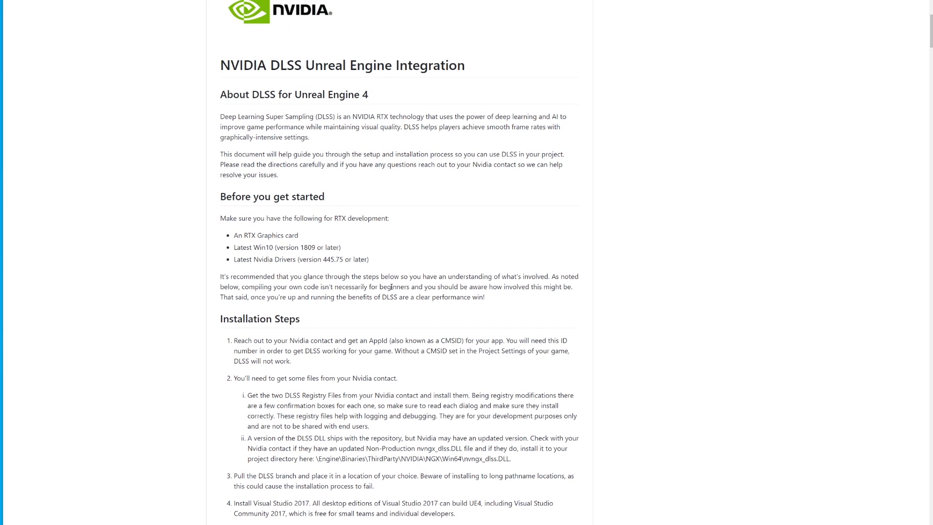
scroll(391, 280, "down", 2)
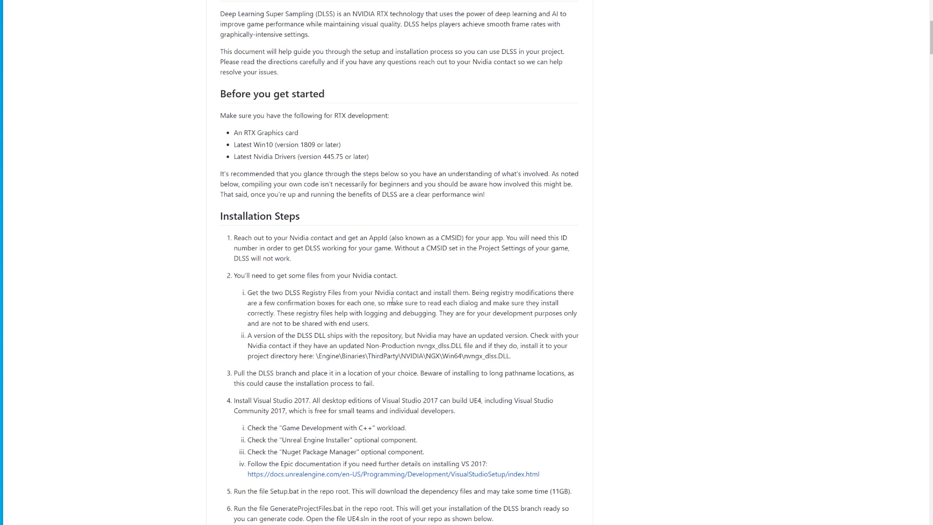
scroll(396, 296, "down", 3)
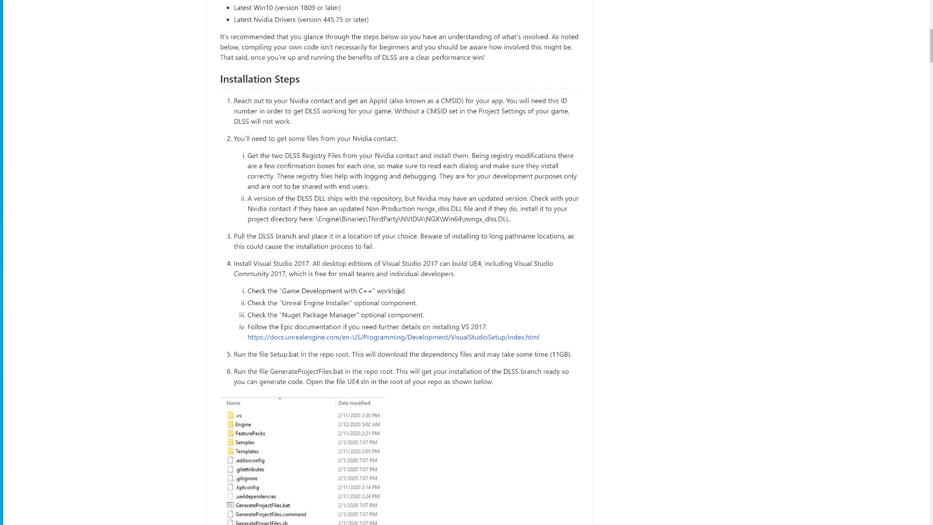
scroll(399, 290, "down", 1)
scroll(472, 250, "up", 2)
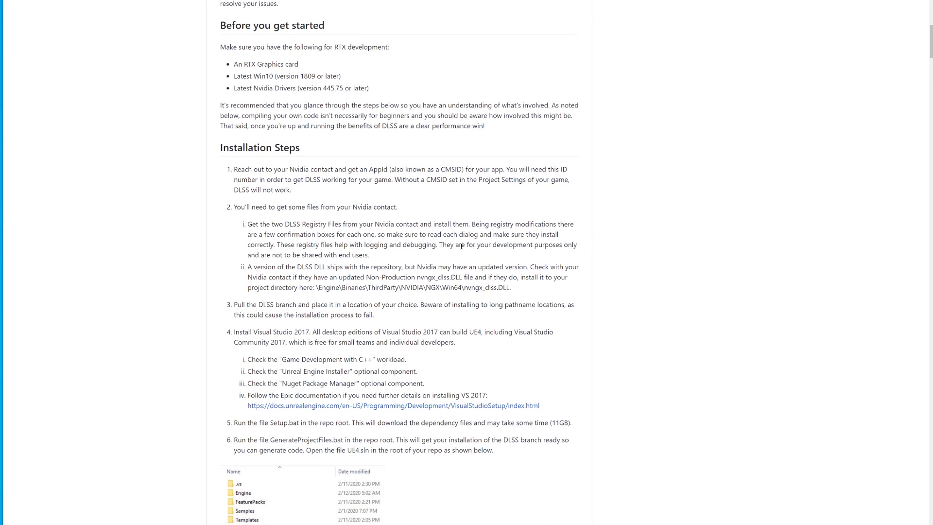
scroll(382, 346, "down", 2)
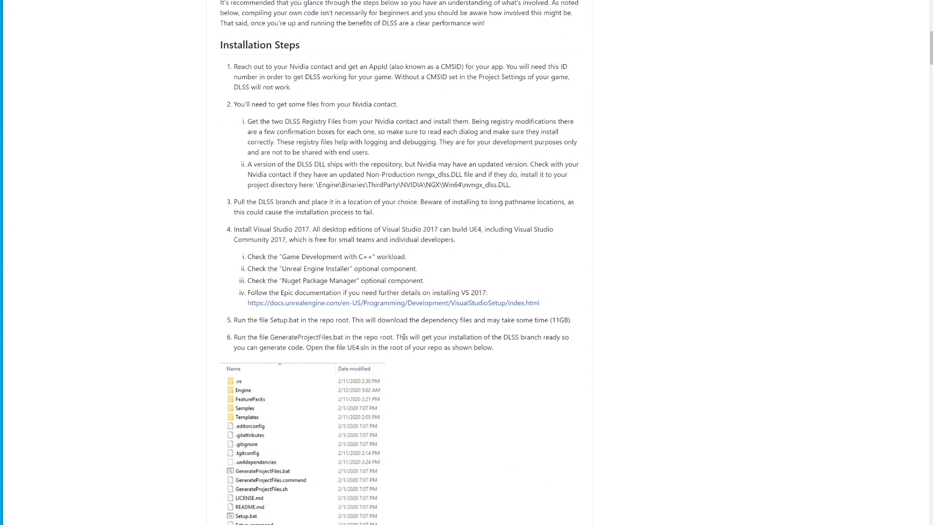
scroll(426, 288, "up", 2)
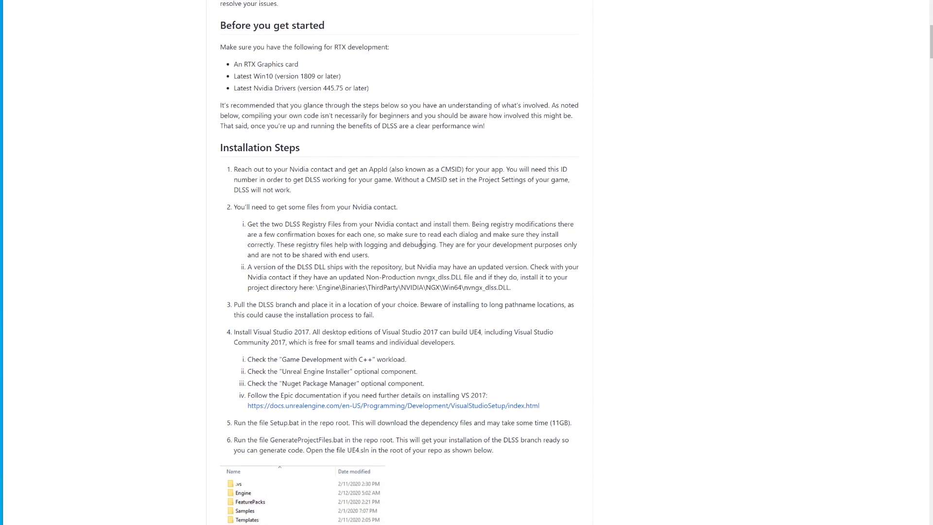
scroll(421, 243, "down", 3)
scroll(459, 191, "up", 1)
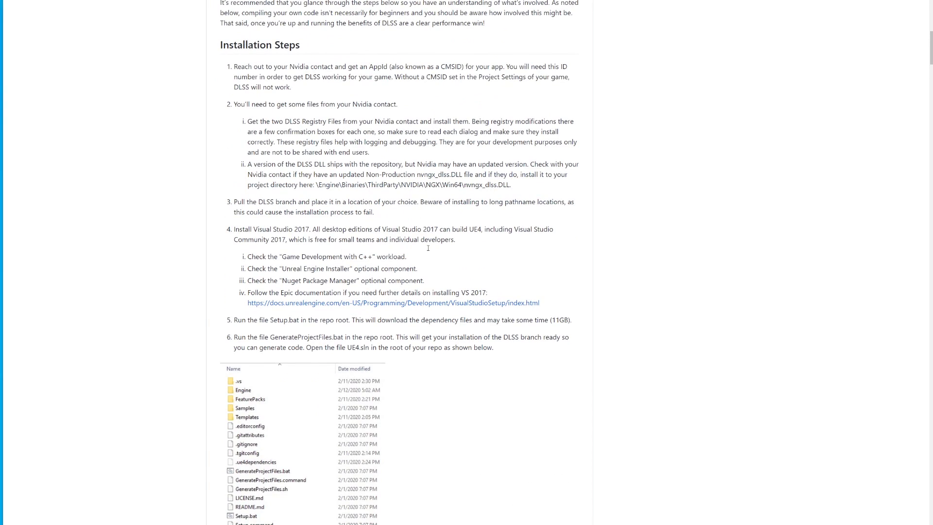
scroll(521, 307, "up", 9)
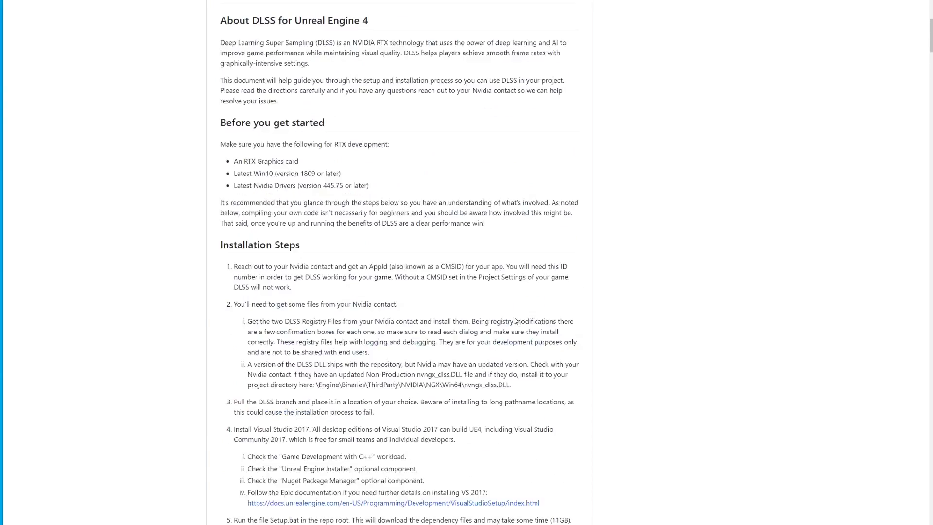
scroll(521, 311, "up", 6)
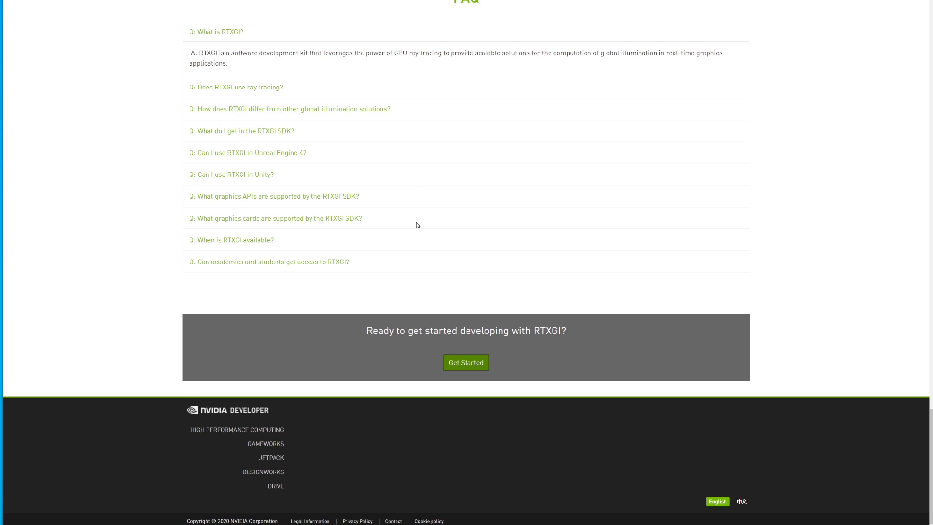
Review the RTX Global Illumination product page from its FAQ back up to the introduction
scroll(422, 231, "up", 15)
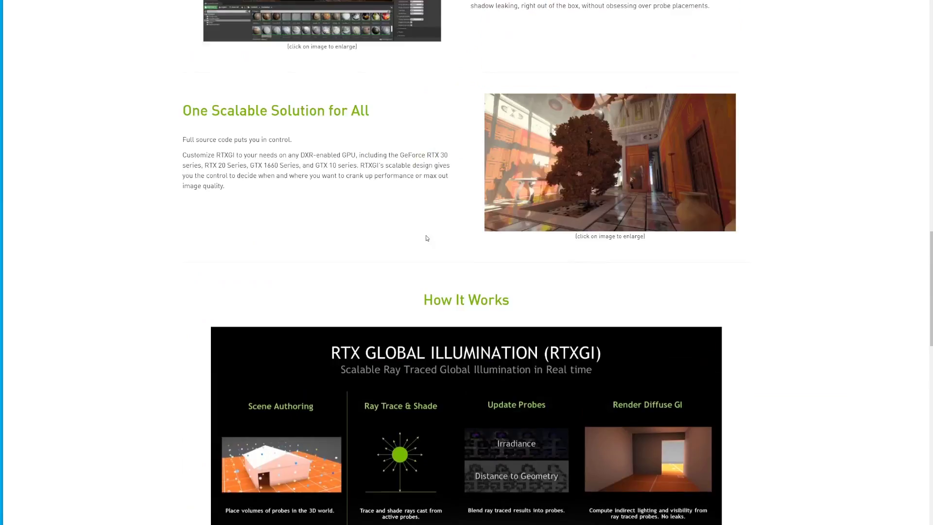
scroll(427, 238, "up", 4)
scroll(427, 229, "up", 9)
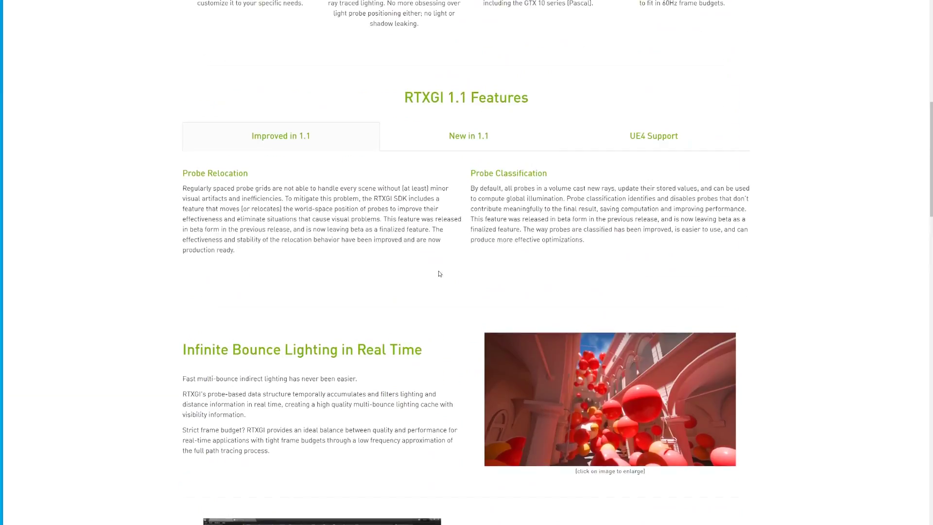
scroll(439, 274, "up", 10)
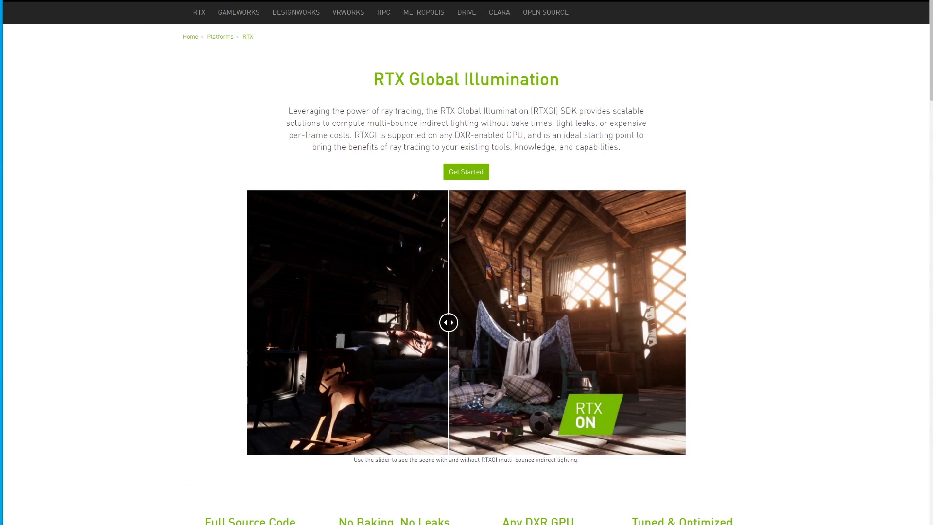
Open the NVIDIA RTXGI SDK Get Started page and examine its requirements, access request questions and contact fields
scroll(408, 161, "down", 2)
scroll(418, 219, "up", 1)
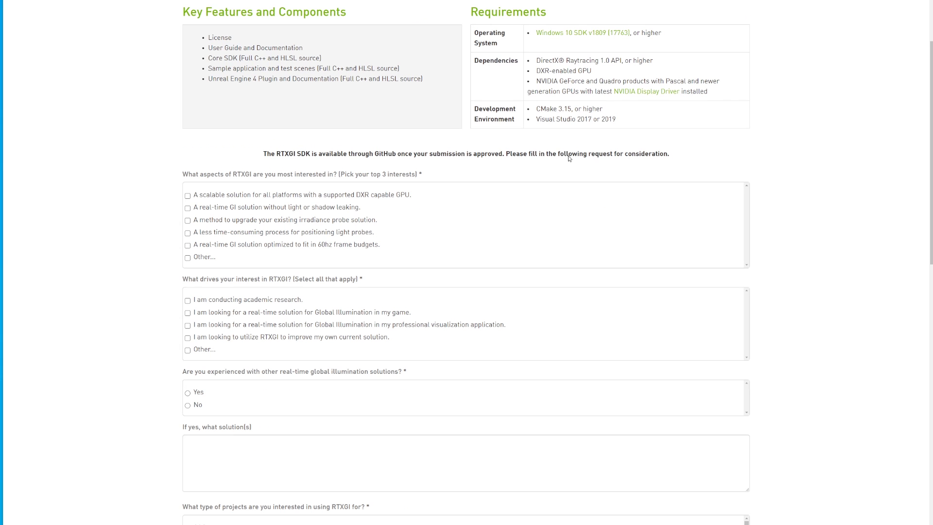
scroll(500, 210, "down", 3)
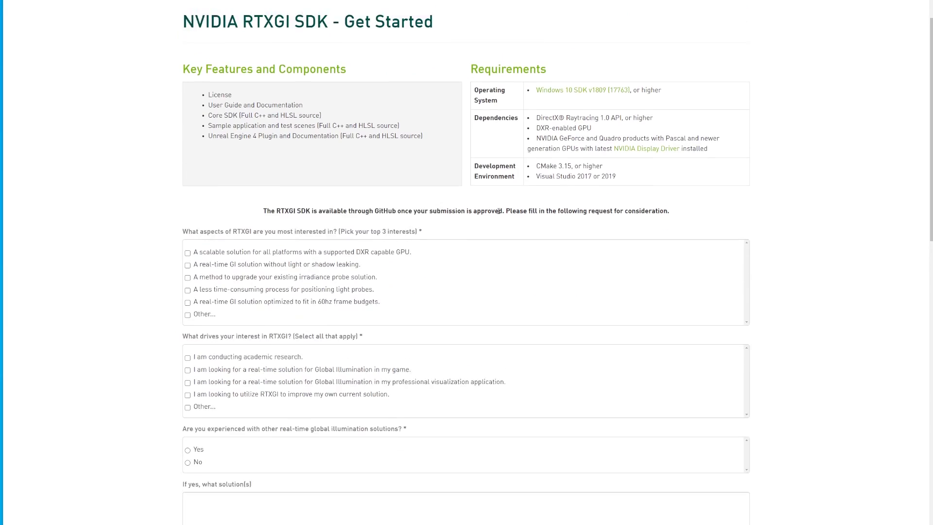
scroll(499, 210, "up", 2)
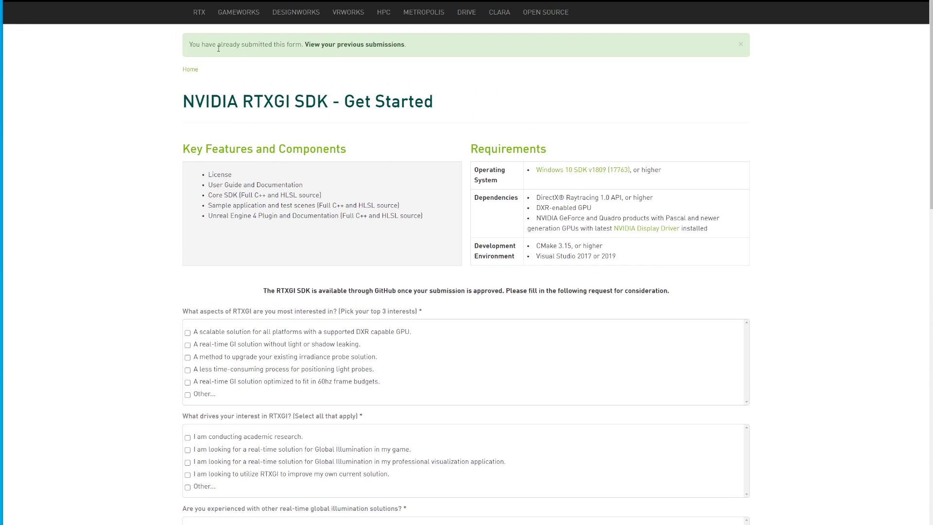
scroll(400, 106, "down", 3)
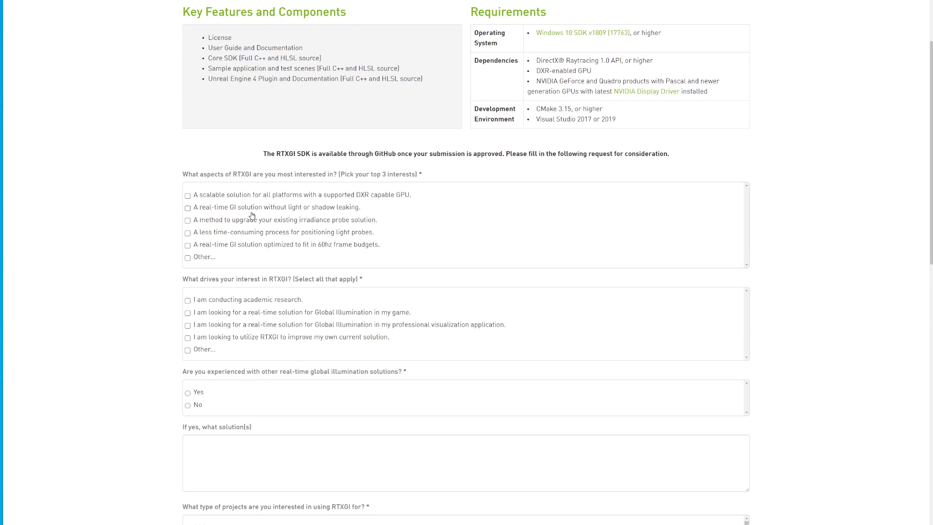
scroll(317, 196, "down", 3)
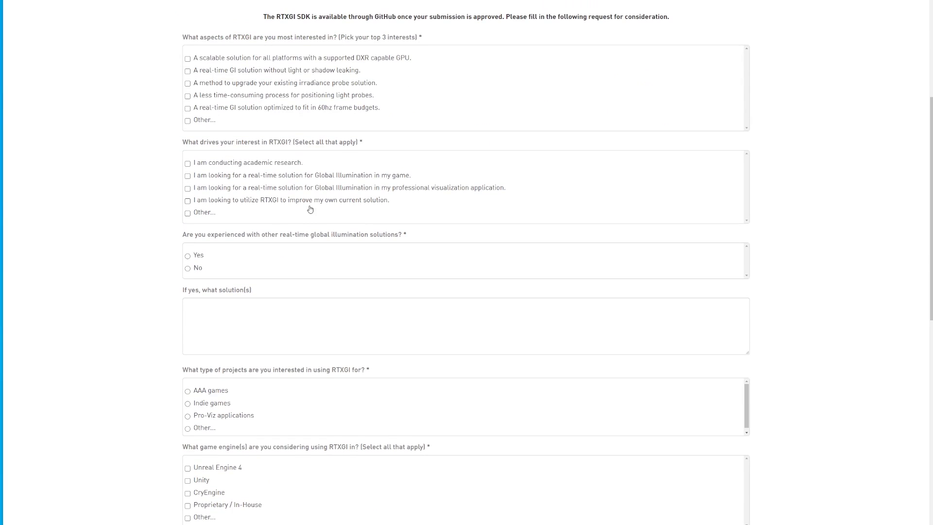
scroll(311, 212, "up", 3)
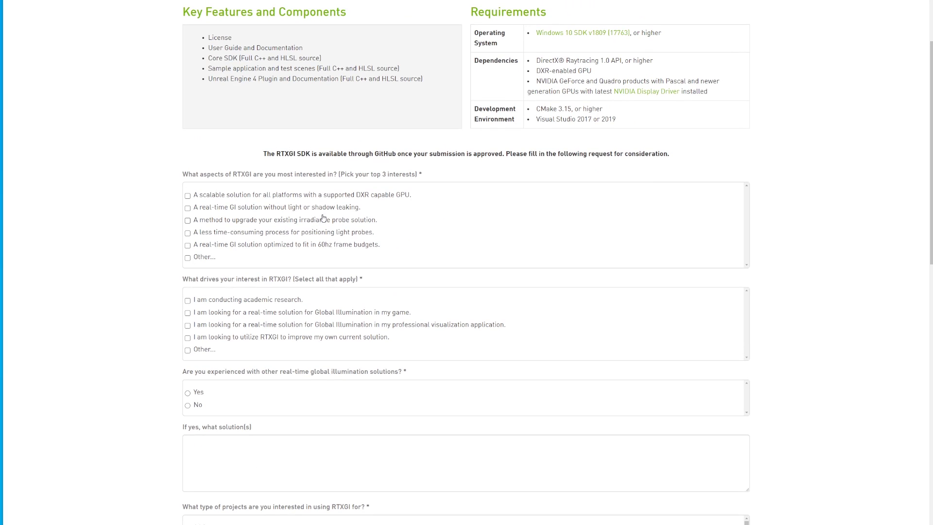
scroll(327, 221, "down", 2)
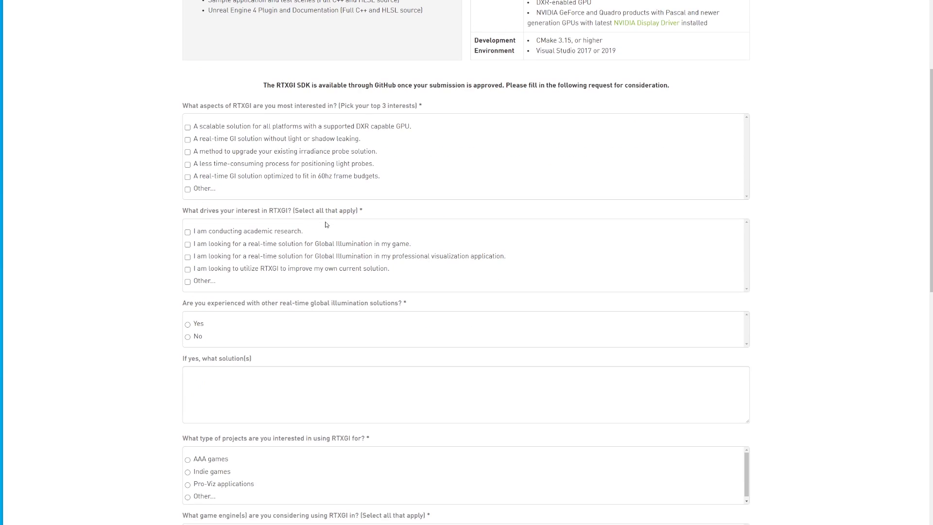
scroll(330, 210, "down", 3)
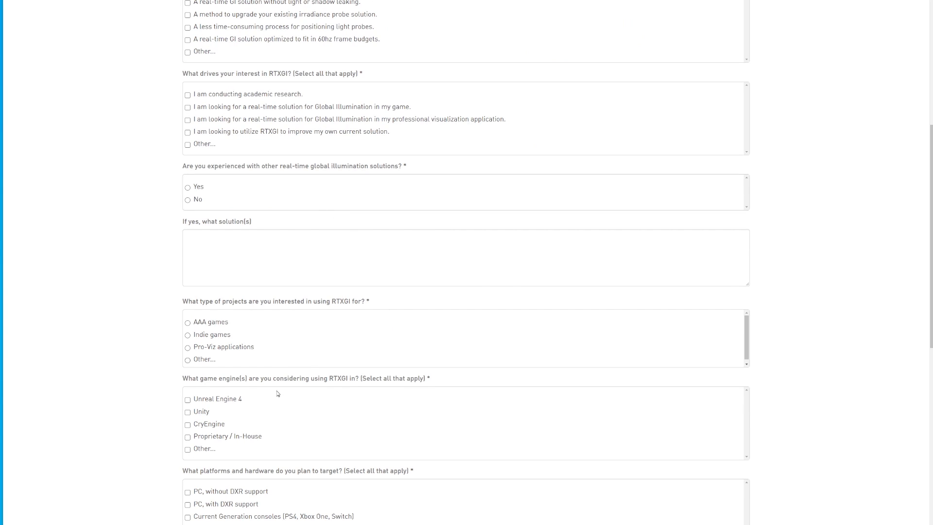
scroll(350, 323, "down", 1)
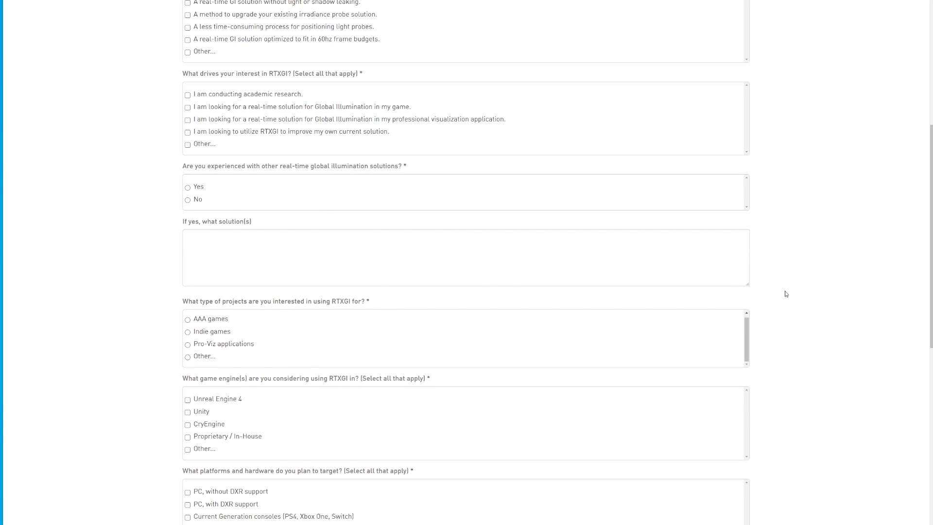
scroll(786, 294, "down", 9)
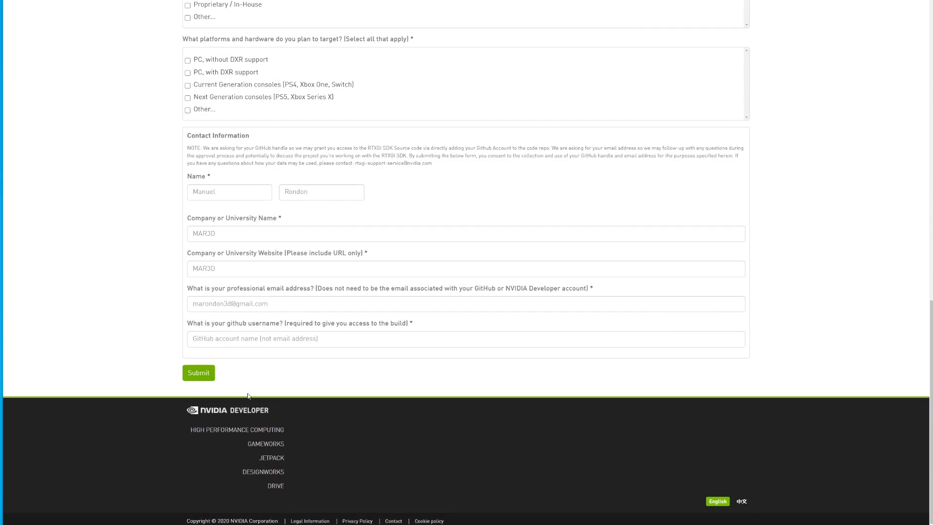
scroll(546, 438, "up", 11)
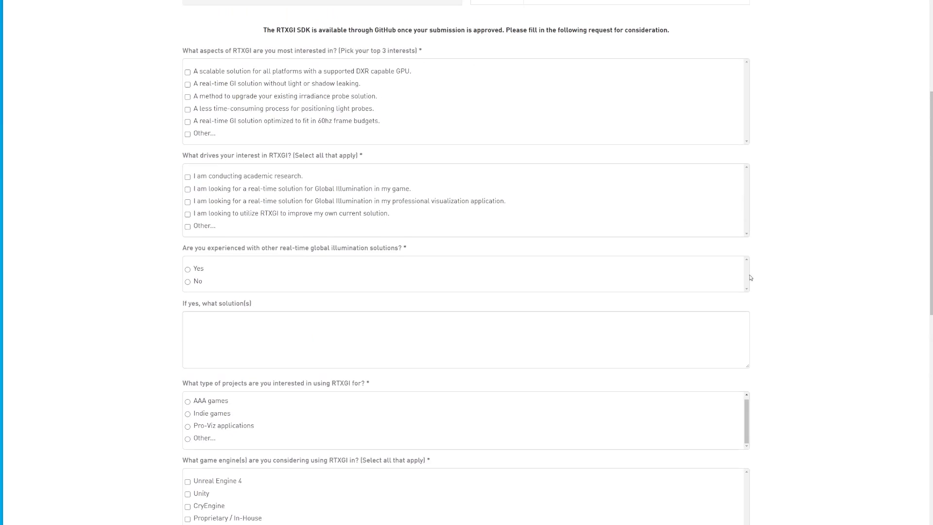
Switch to the NVIDIAGameWorks/RTXGI repository on GitHub and show its code download options
scroll(758, 282, "up", 5)
scroll(811, 298, "up", 1)
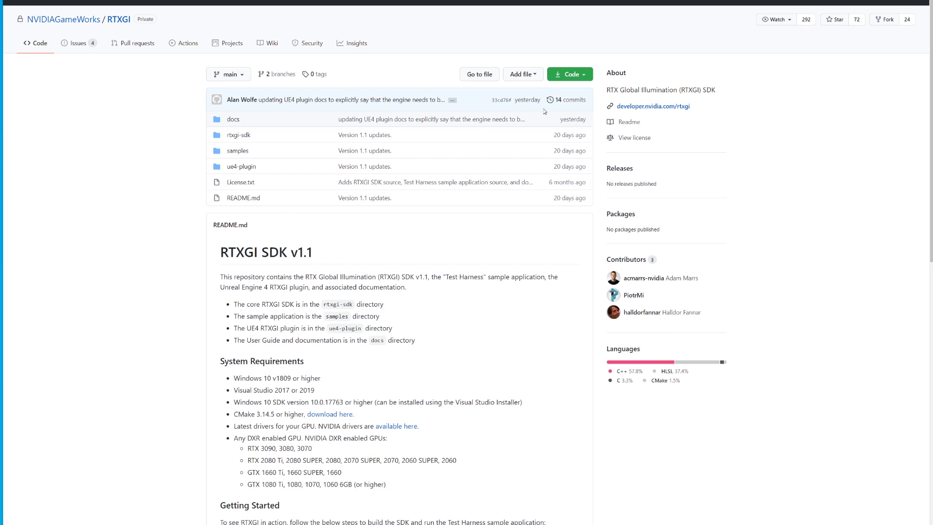
left_click(584, 79)
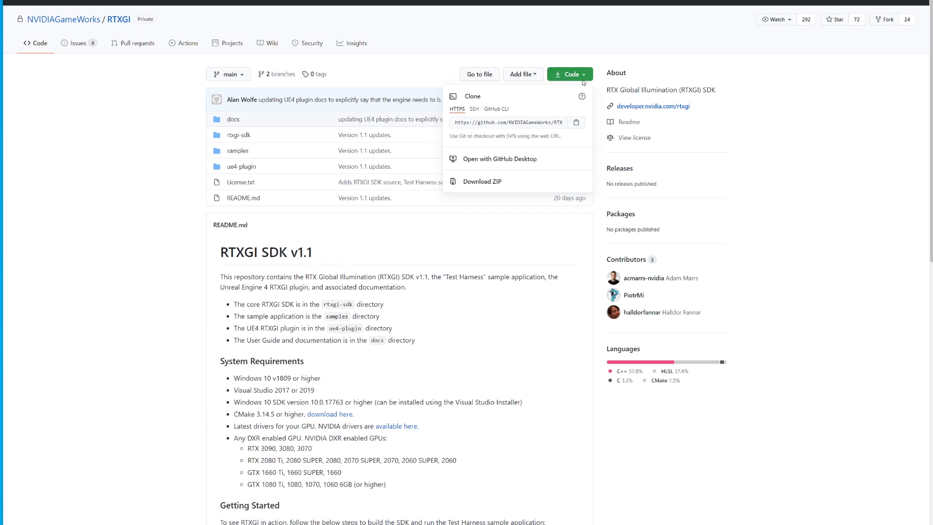
Switch to Visual Studio Installer, open Visual Studio Community 2019 for modification and review its workloads, including Game development with C++
left_click(449, 322)
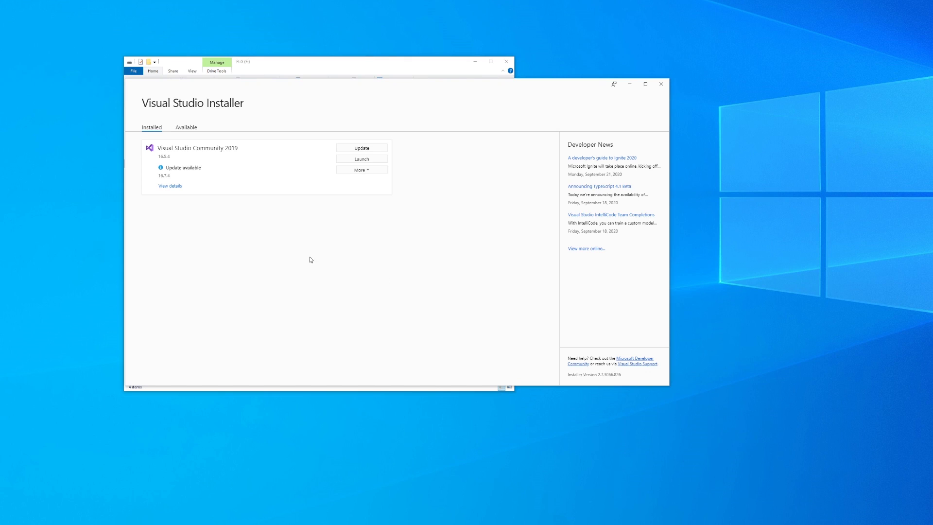
left_click(358, 171)
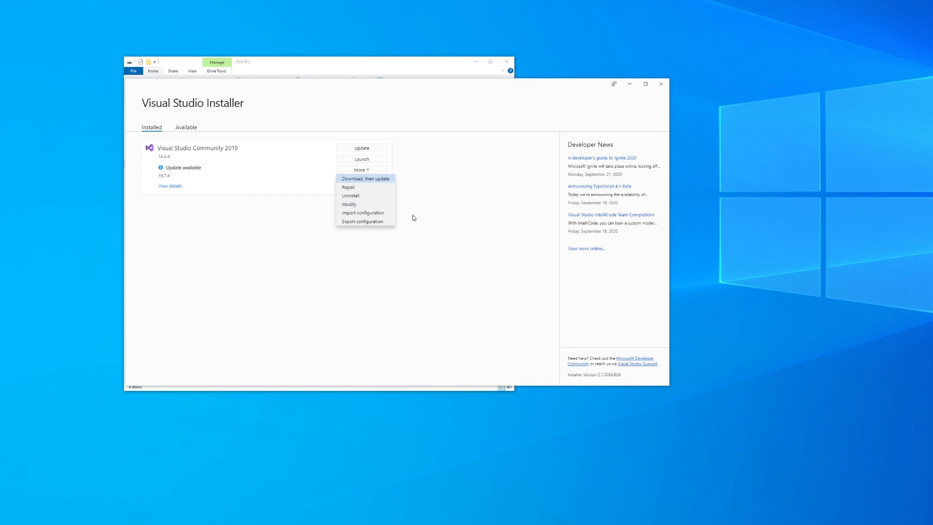
left_click(365, 205)
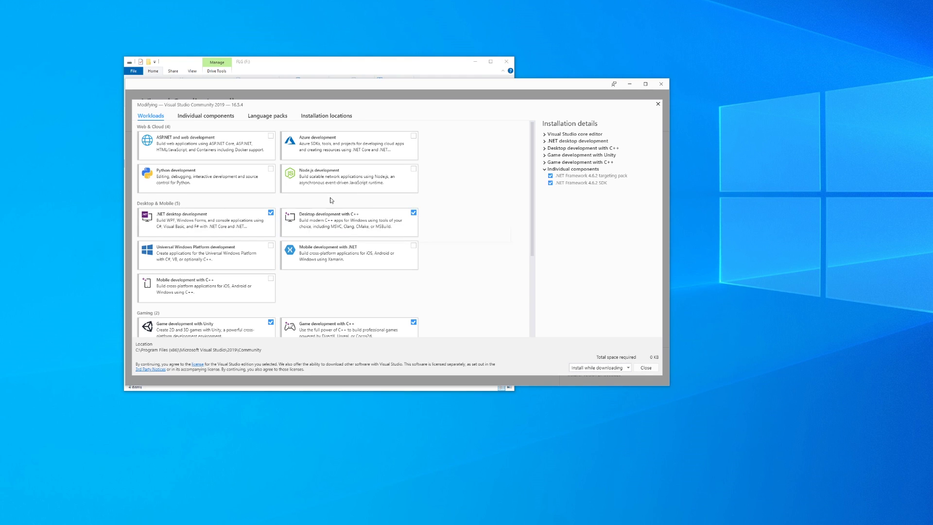
scroll(442, 206, "down", 5)
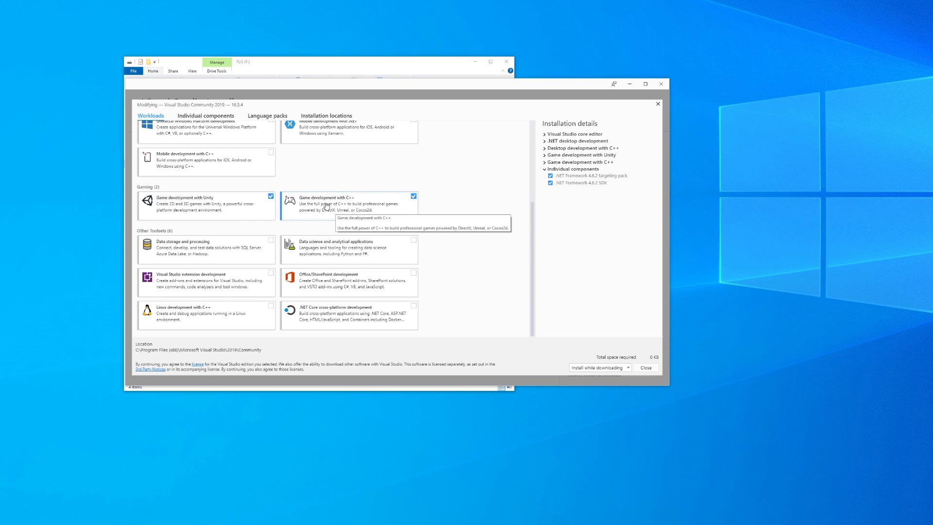
Examine the .NET individual components for Visual Studio Community 2019, then return to the Desktop development with C++ workload
left_click(565, 183)
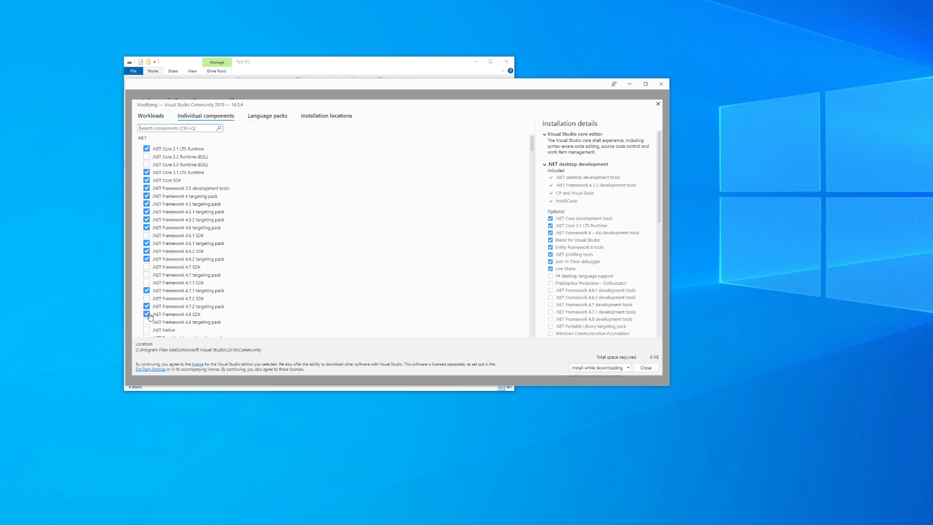
scroll(265, 226, "down", 2)
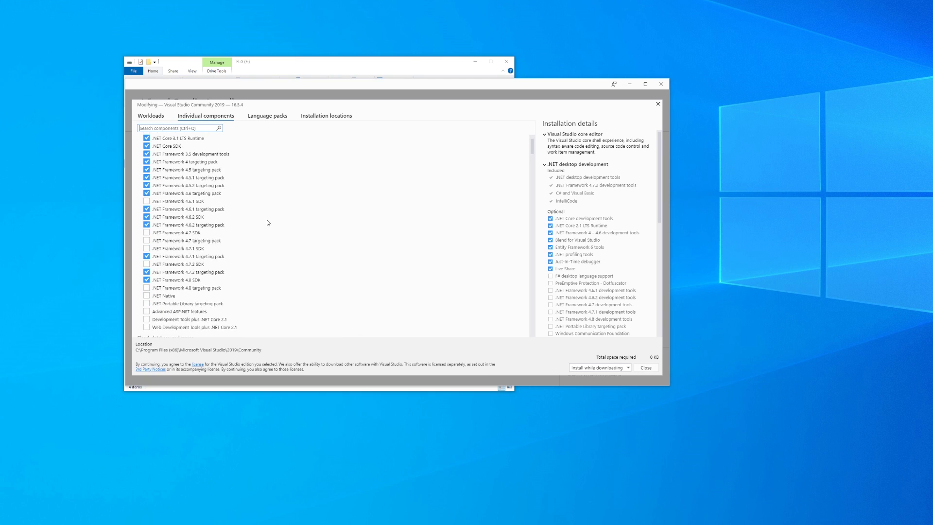
scroll(265, 226, "up", 2)
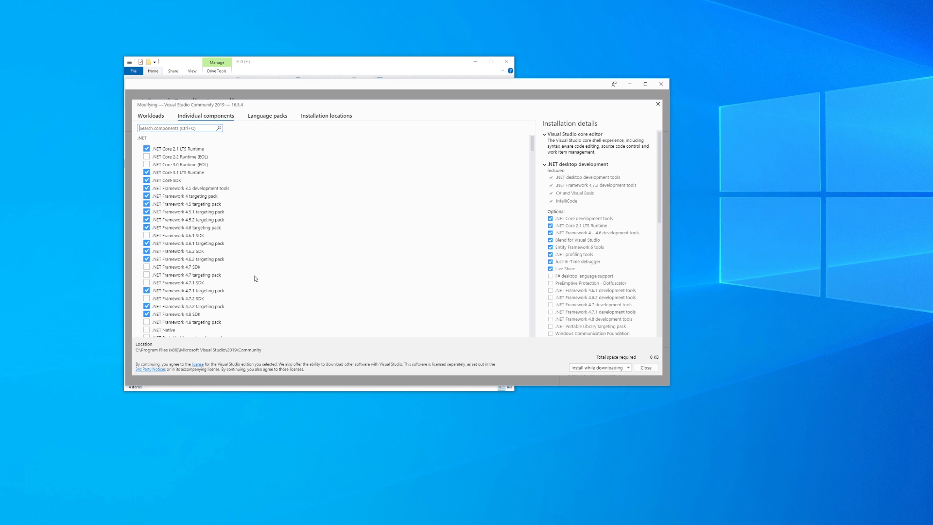
left_click(161, 116)
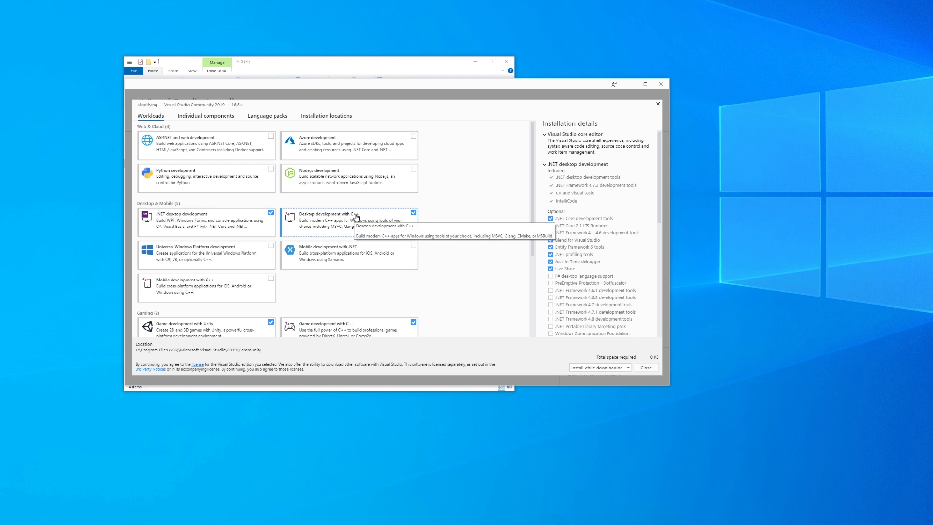
scroll(432, 220, "down", 2)
scroll(433, 221, "up", 2)
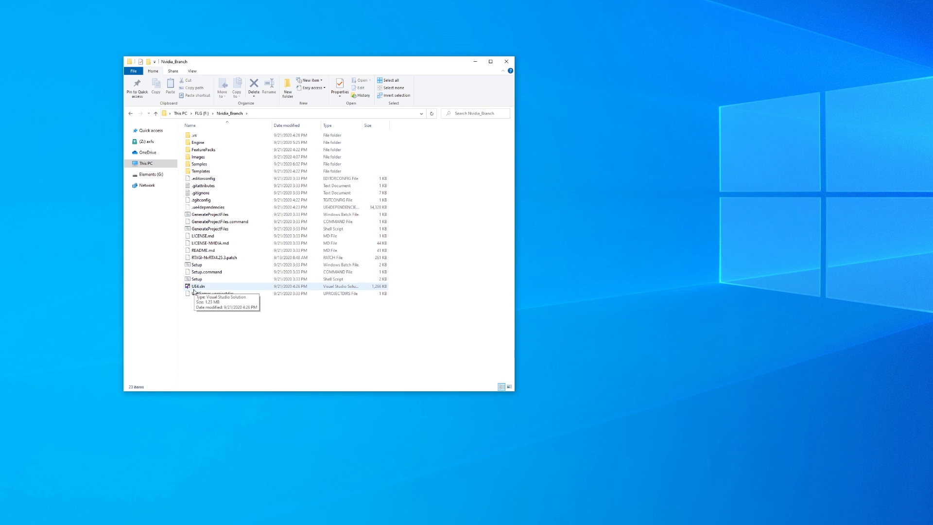
Open UE4.sln from the Nvidia_Branch folder in Visual Studio and build the UE4 project
double_click(188, 287)
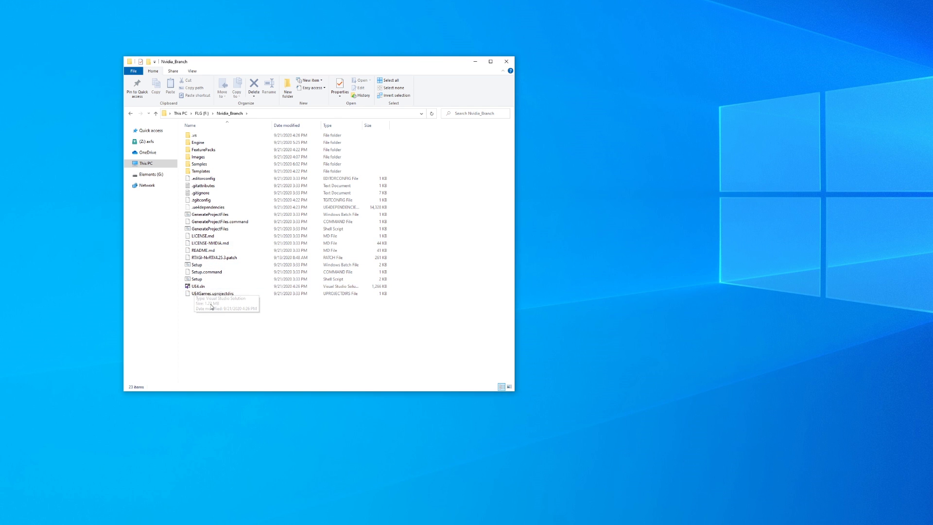
double_click(204, 287)
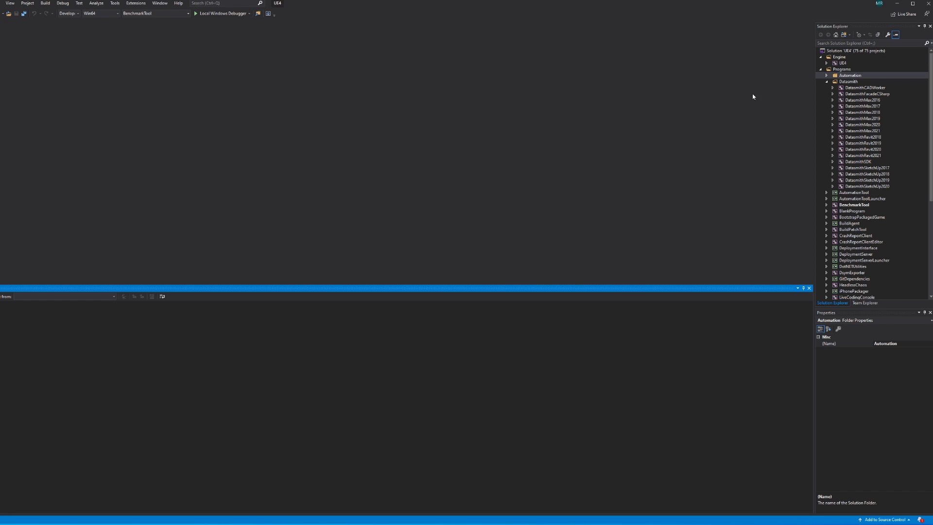
left_click(847, 63)
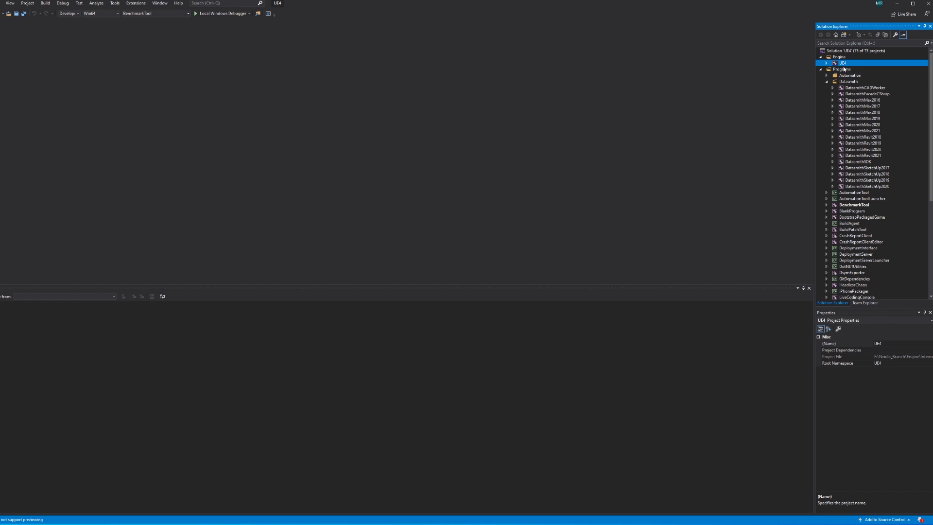
right_click(845, 68)
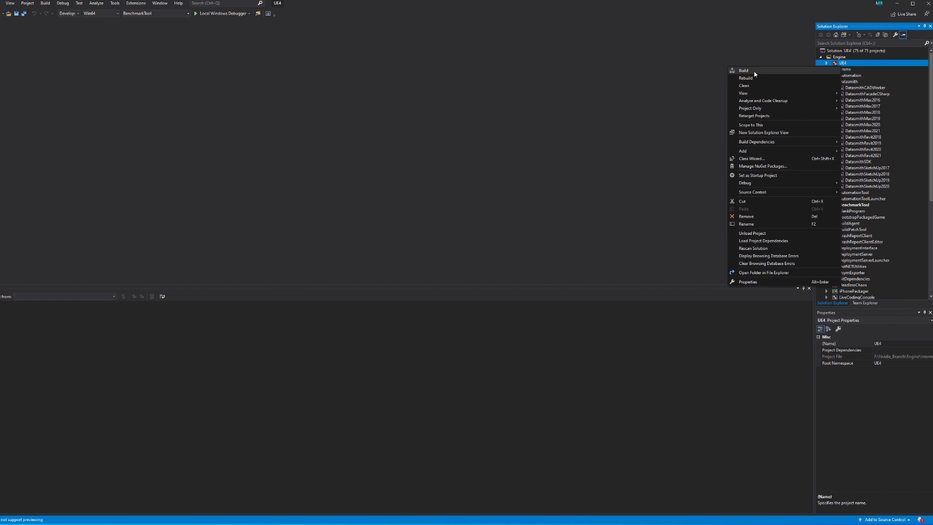
left_click(526, 131)
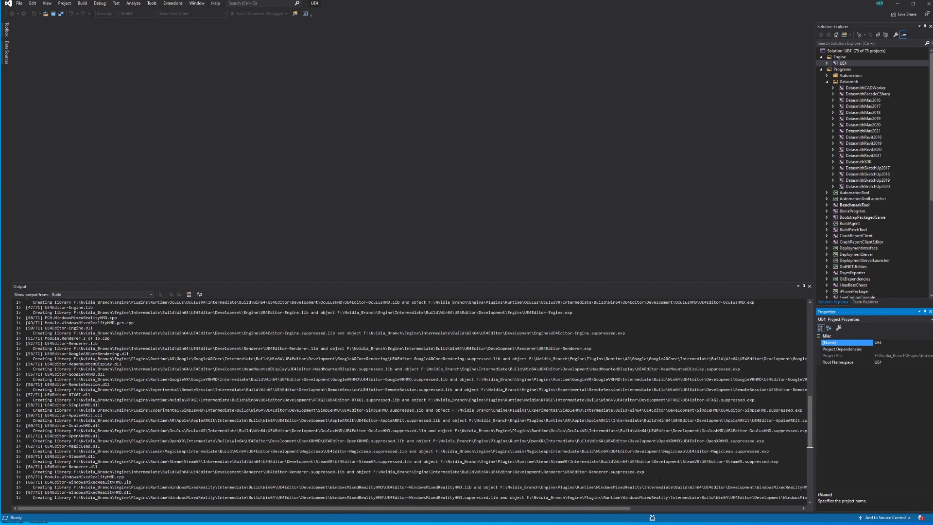
scroll(660, 479, "down", 6)
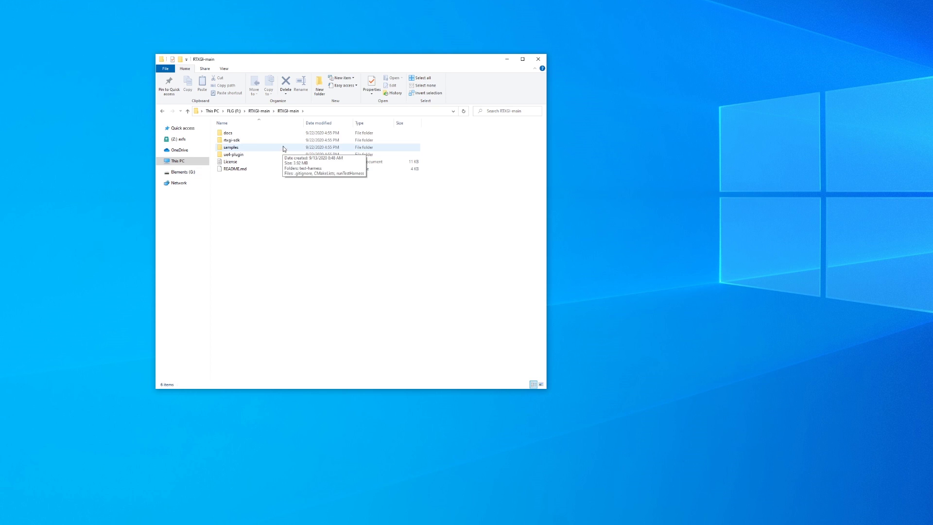
Open the documentation index from the RTXGI-main docs folder and read the Unreal Engine 4 Plugin requirements and installation instructions
left_click(231, 134)
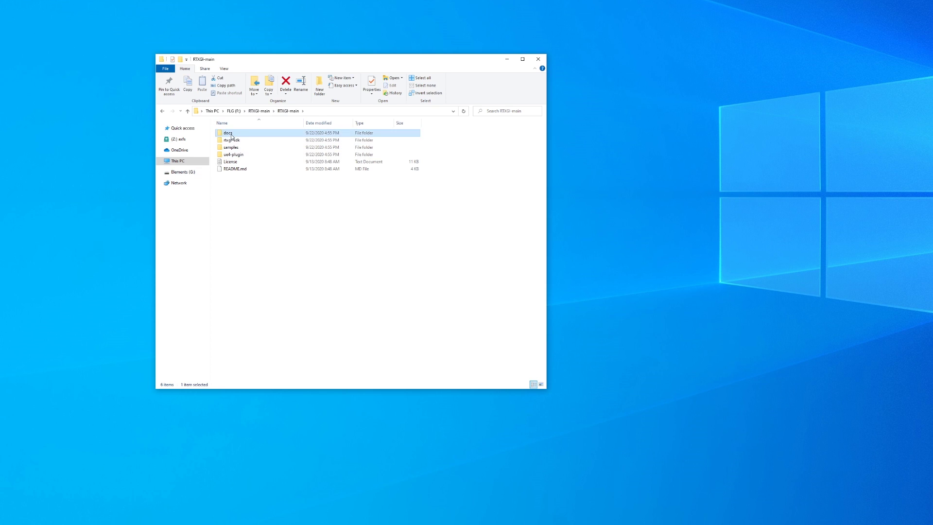
double_click(231, 136)
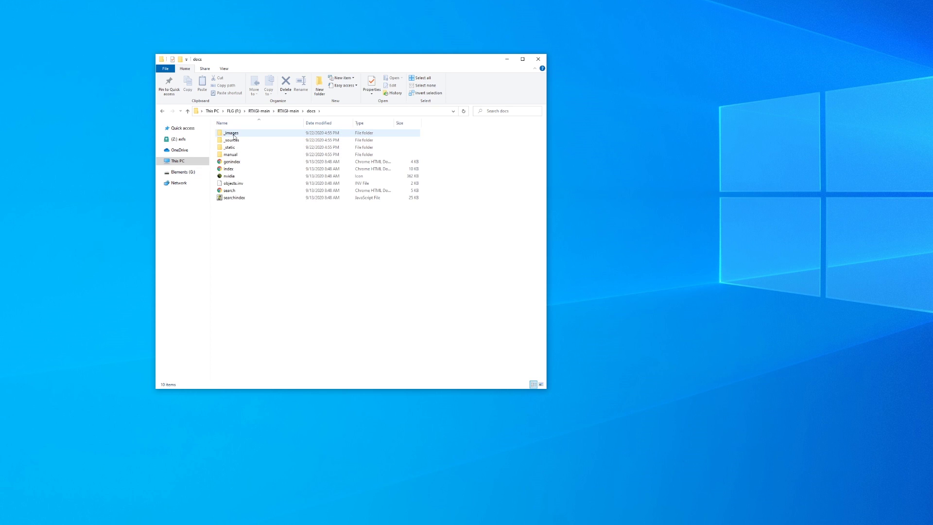
double_click(228, 169)
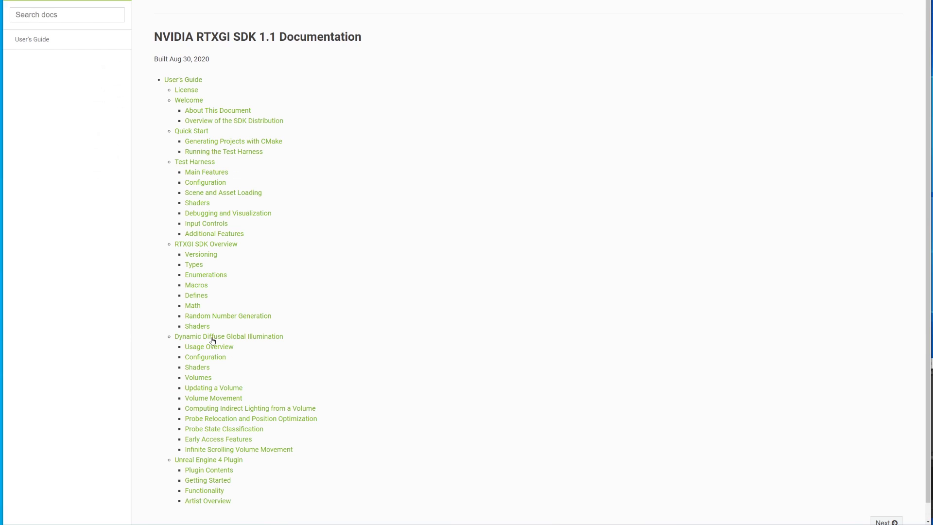
left_click(204, 462)
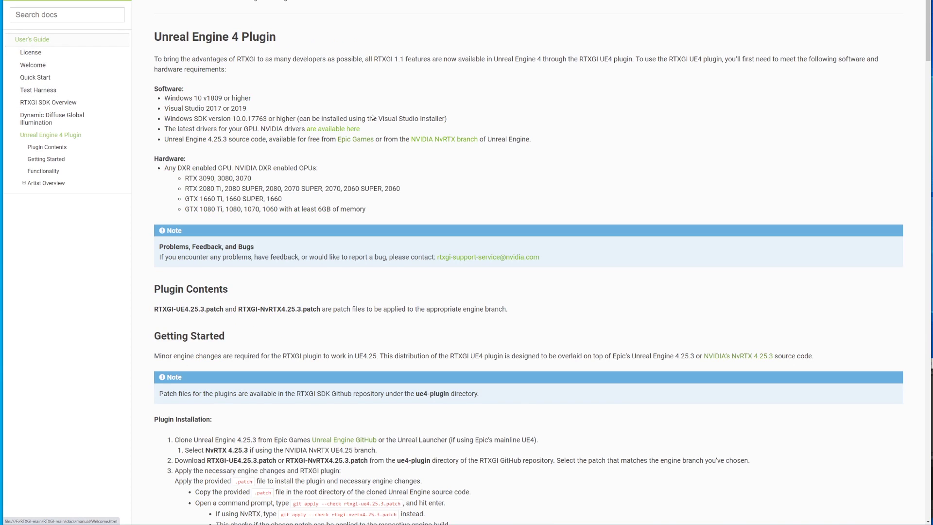
scroll(379, 162, "down", 3)
scroll(379, 162, "down", 2)
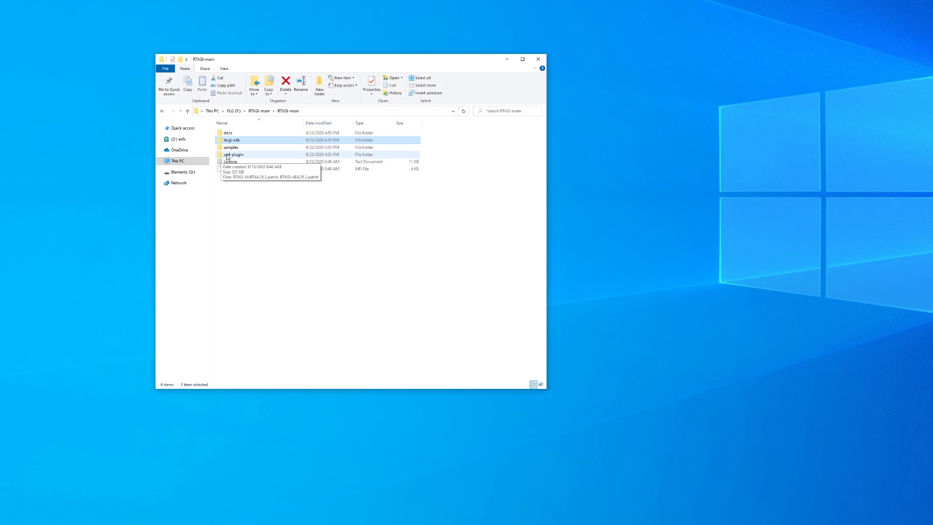
Copy the RTXGI-NvRTX4.25.3.patch file from the ue4-plugin folder of RTXGI-main
double_click(244, 156)
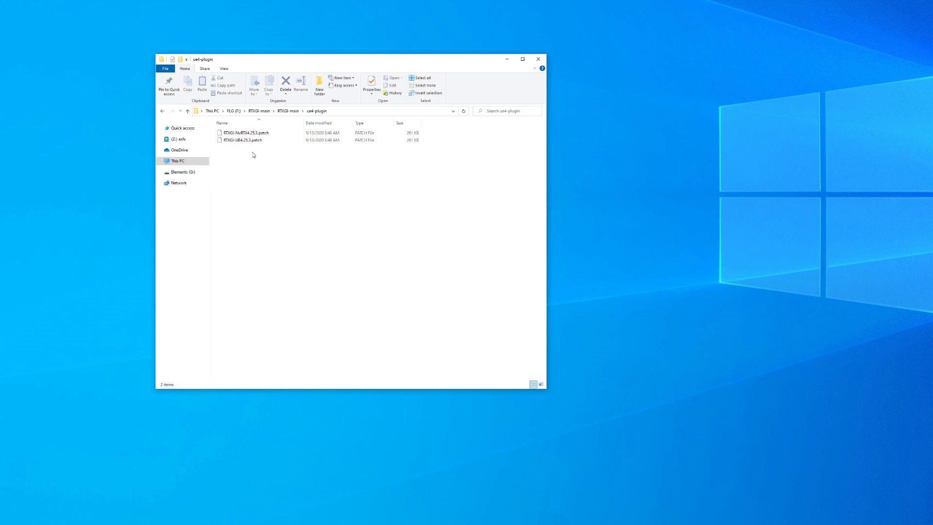
left_click(245, 134)
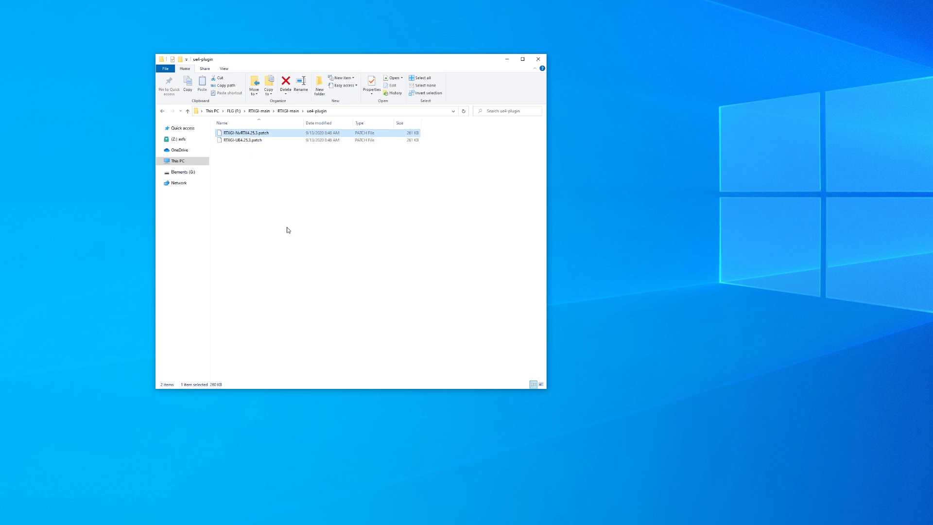
left_click(243, 140)
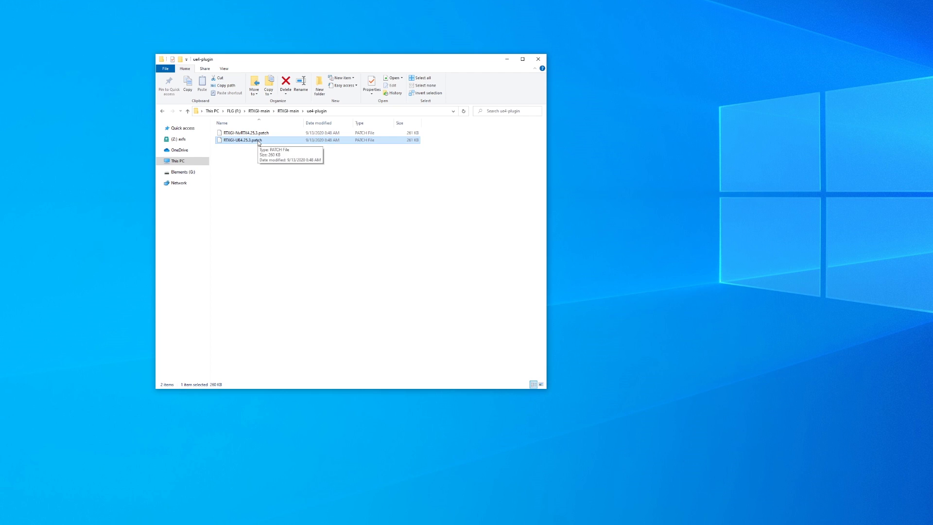
left_click(250, 134)
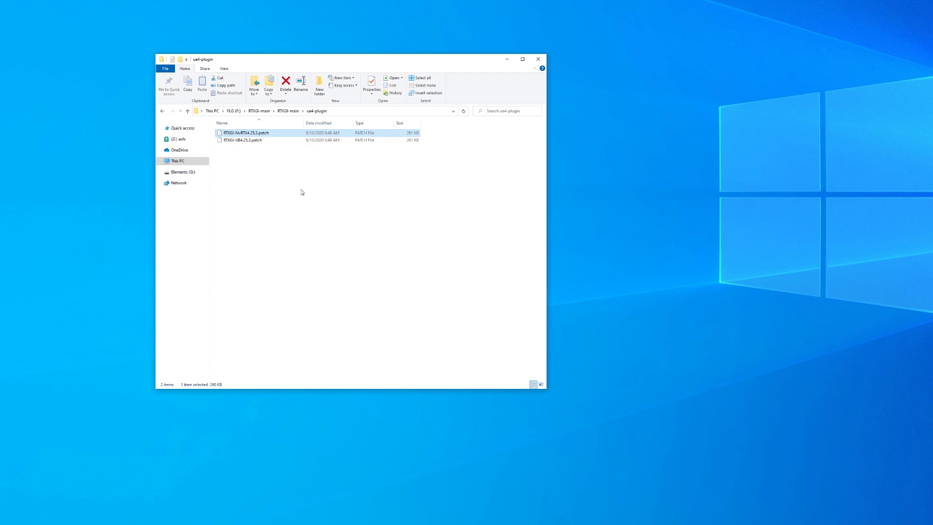
key("ctrl+c")
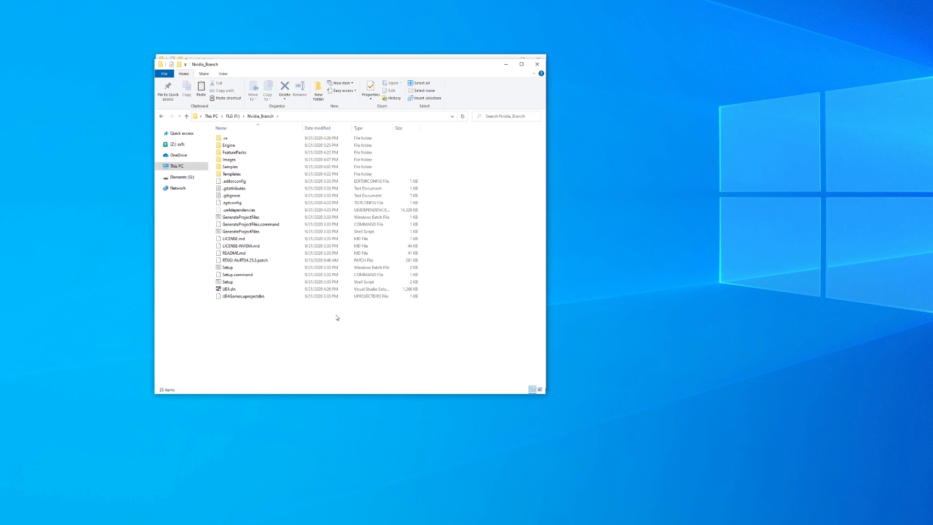
Switch to Command Prompt, change to drive F: and set the working directory to F:\Nvidia_Branch using the path copied from its folder window
left_click(291, 116)
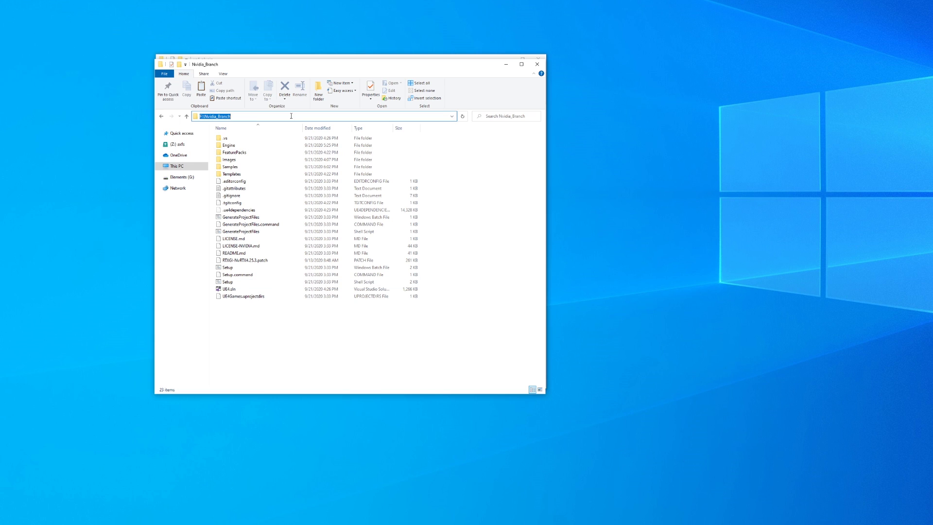
left_click(274, 324)
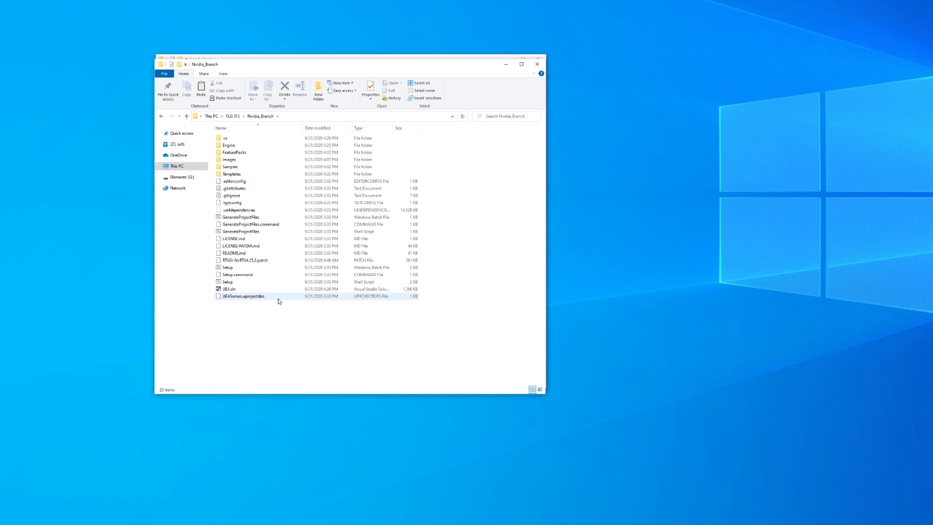
left_click(506, 169)
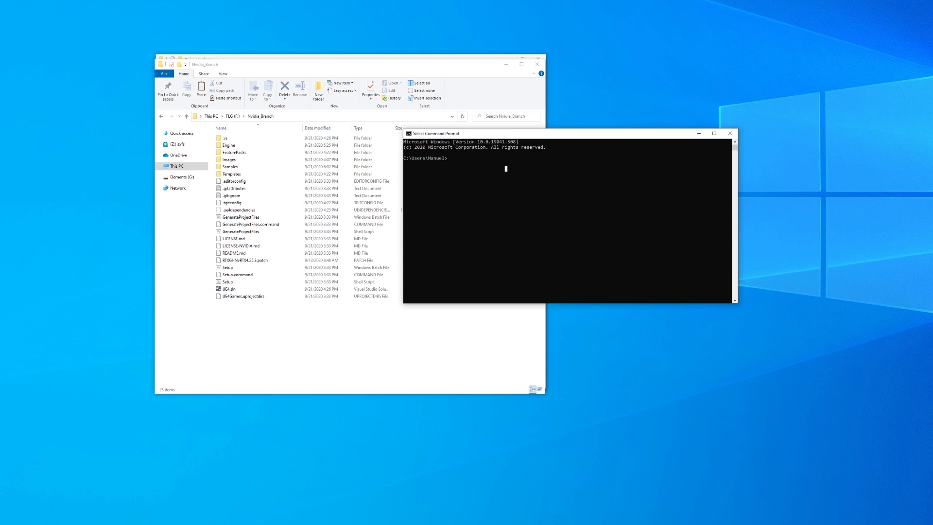
key("Escape")
type("f:")
key("Return")
type("cd")
left_click(302, 116)
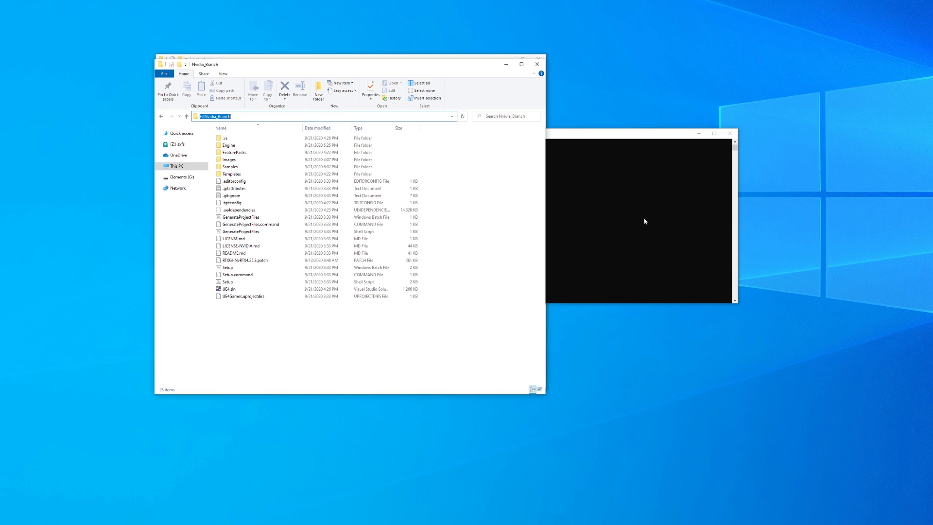
left_click(580, 197)
key("ctrl+v")
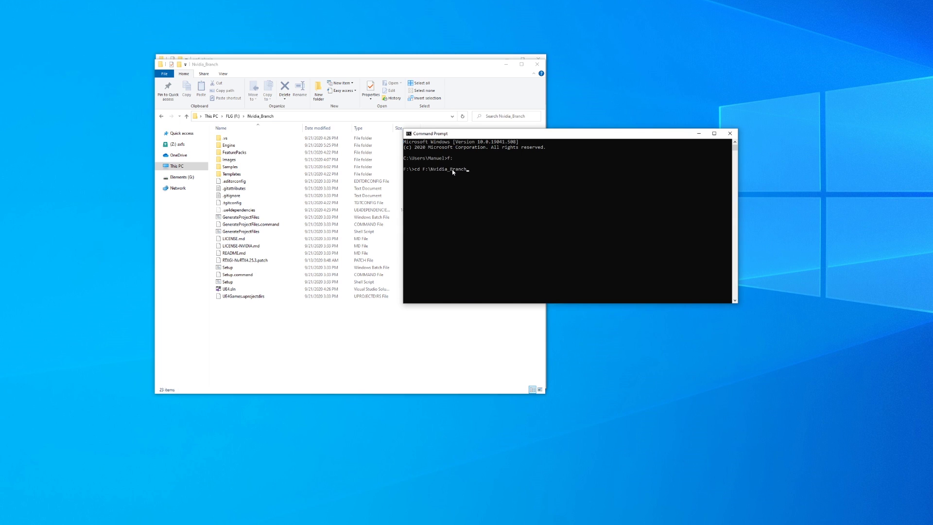
key("Return")
Run git apply RTXGI-NvRTX4.25.3.patch in the Nvidia_Branch directory and look back through the command's output
left_click_drag(243, 261, 479, 183)
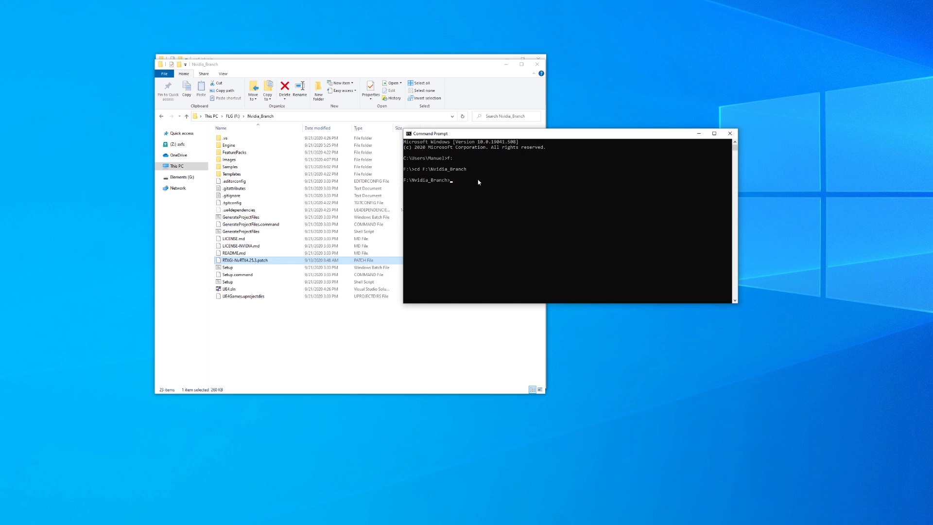
type("git apply RTXGI-NvRTX4.25.3.patch")
key("Return")
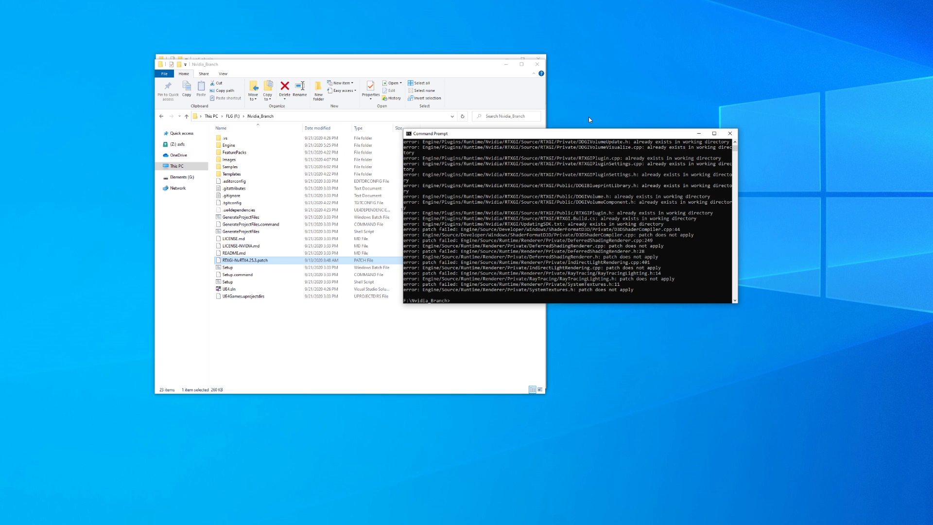
scroll(565, 220, "up", 2)
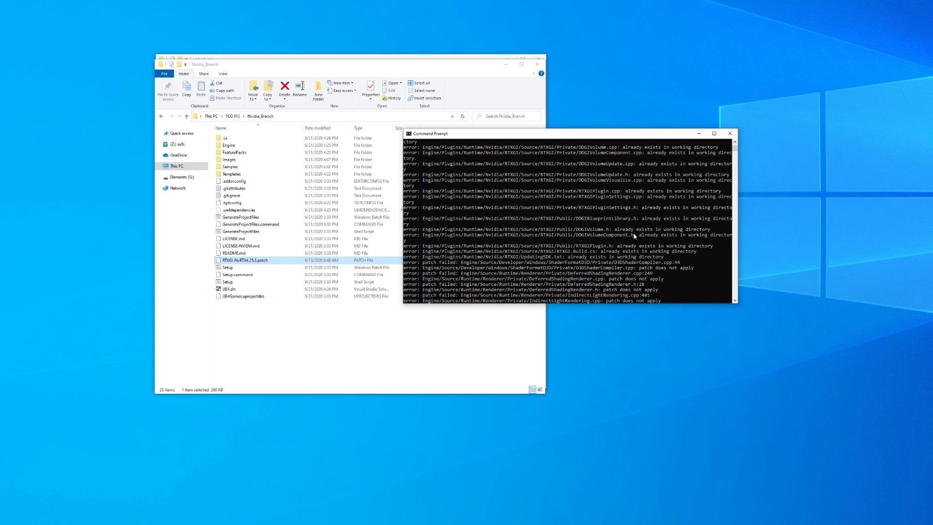
scroll(634, 236, "up", 5)
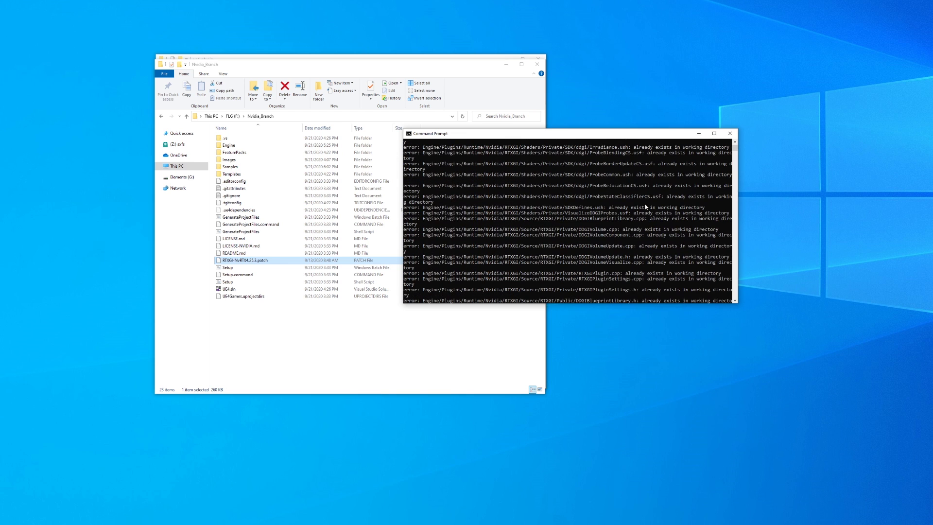
left_click_drag(635, 176, 708, 179)
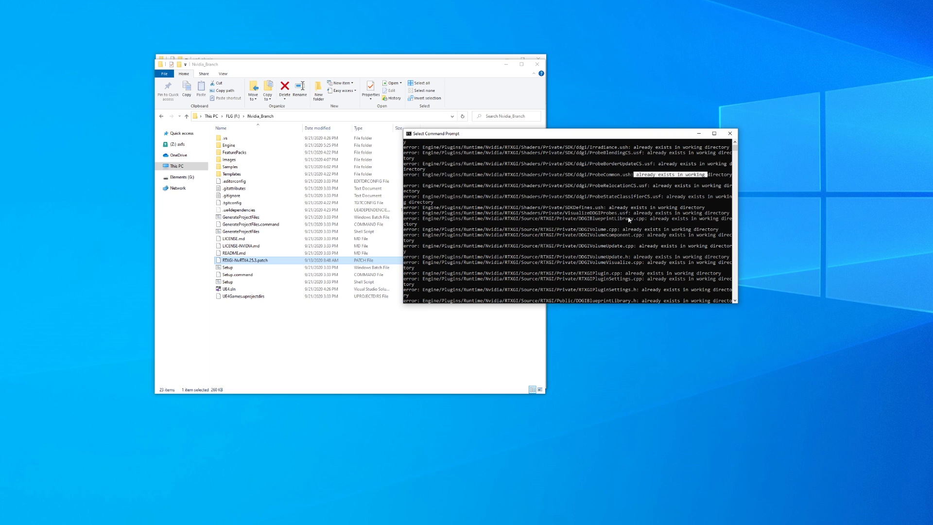
Review the end of the git apply output, close Command Prompt and return to the Nvidia_Branch folder window with nothing selected
left_click(596, 231)
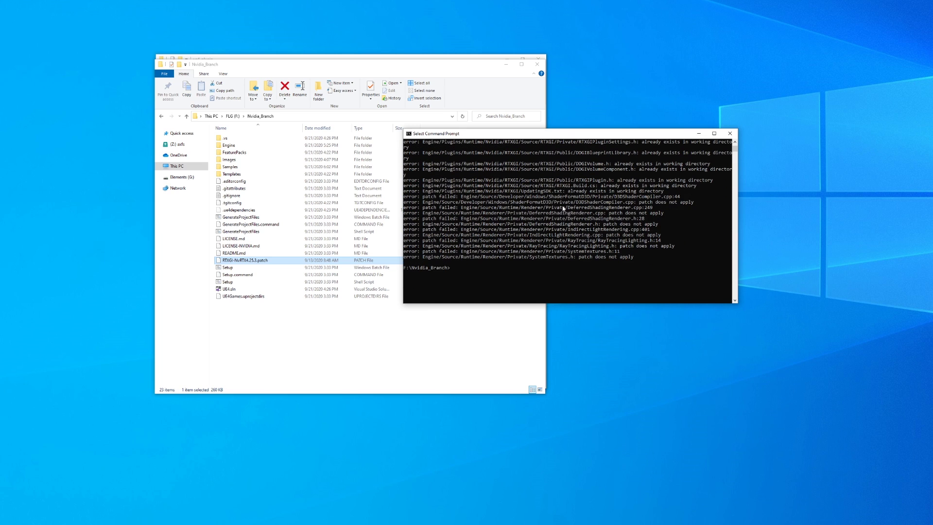
scroll(610, 226, "up", 5)
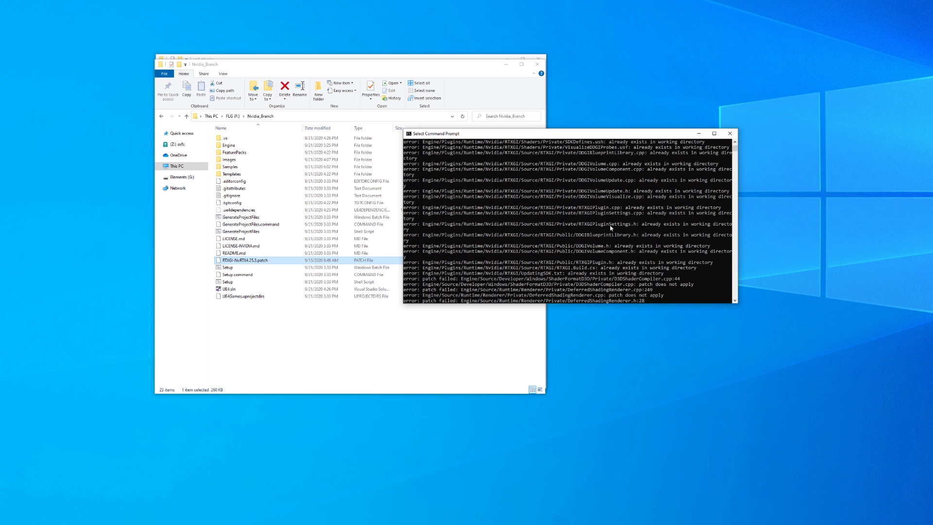
left_click(730, 134)
left_click(450, 373)
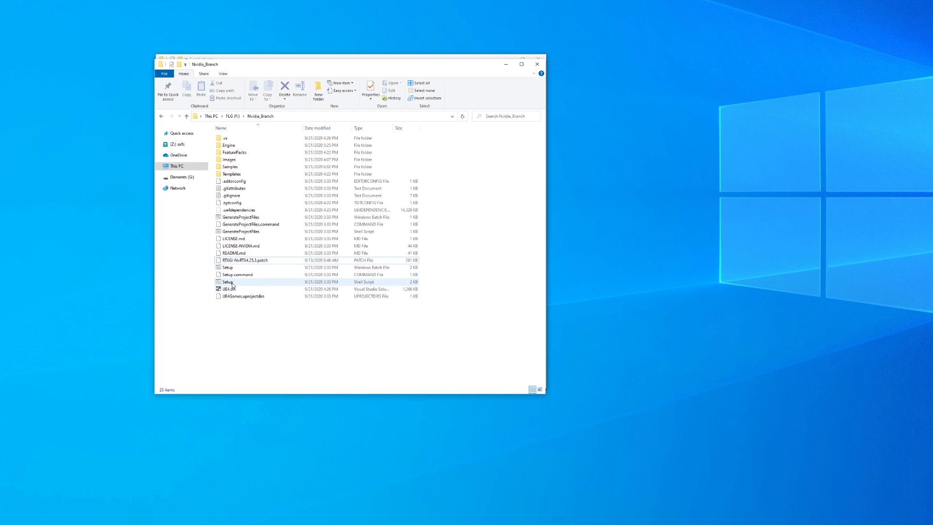
Launch UE4Editor from the Engine\Binaries\Win64 folder of Nvidia_Branch and open the RTX_Box project
double_click(233, 146)
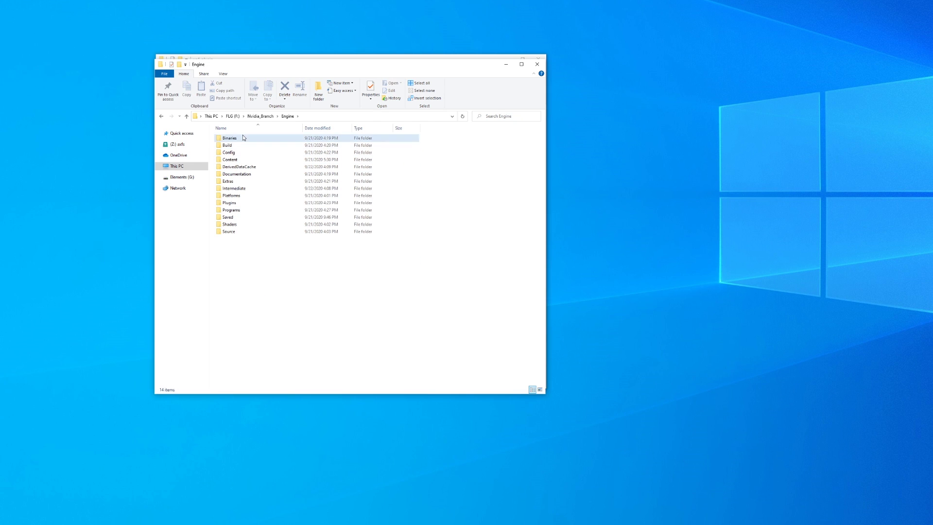
double_click(243, 136)
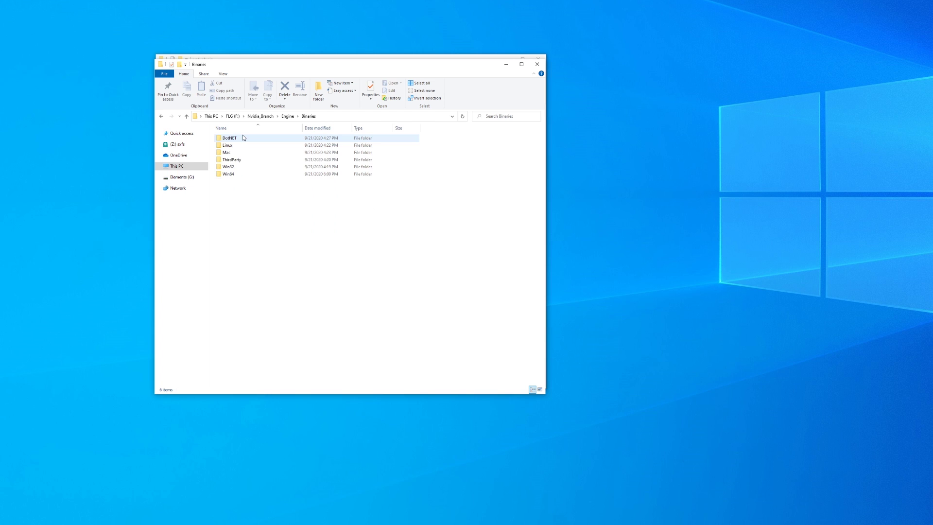
double_click(232, 174)
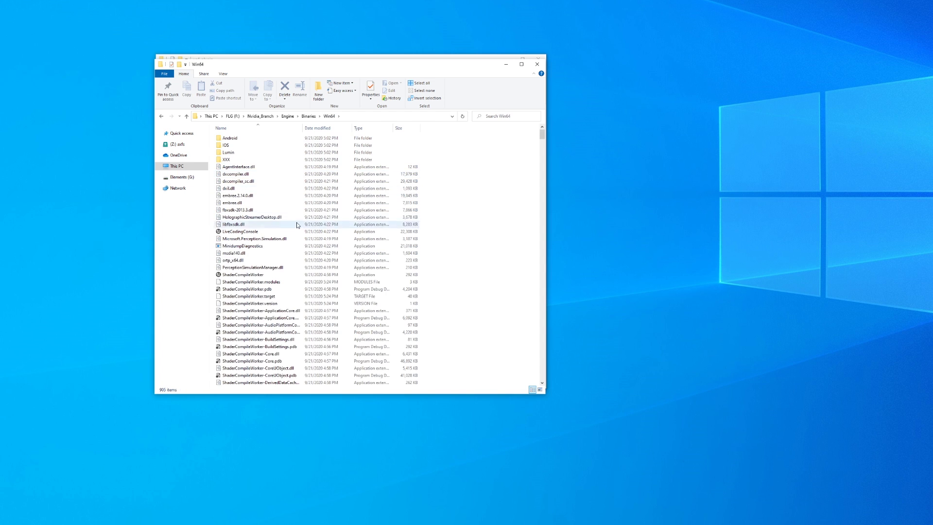
scroll(333, 232, "down", 12)
scroll(333, 232, "down", 15)
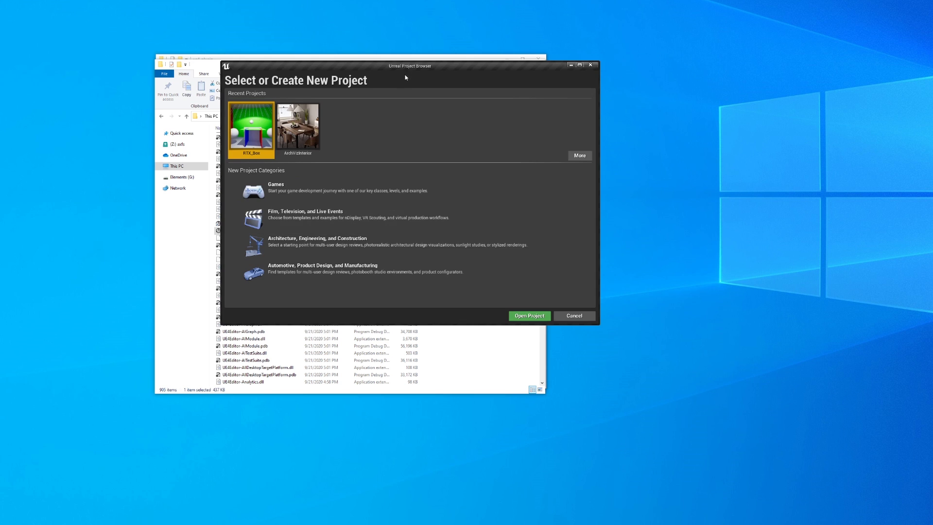
left_click_drag(405, 74, 486, 78)
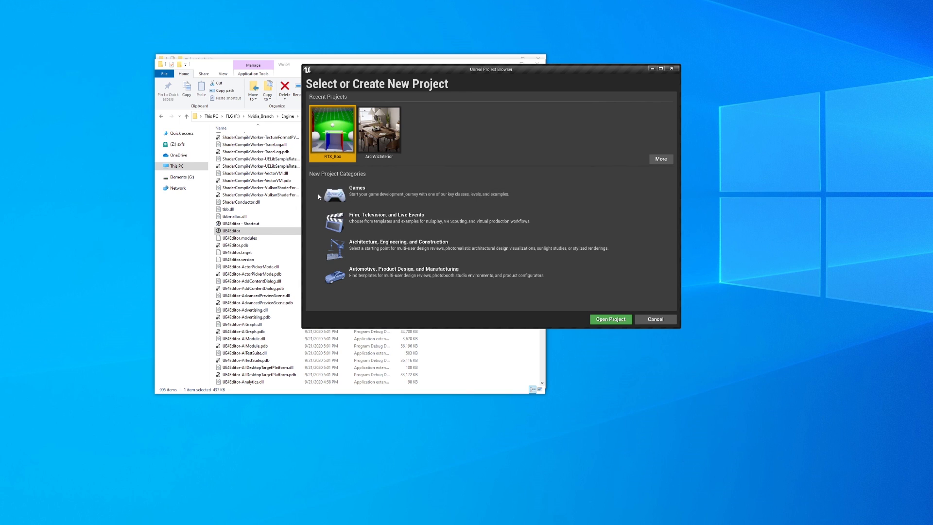
left_click(611, 320)
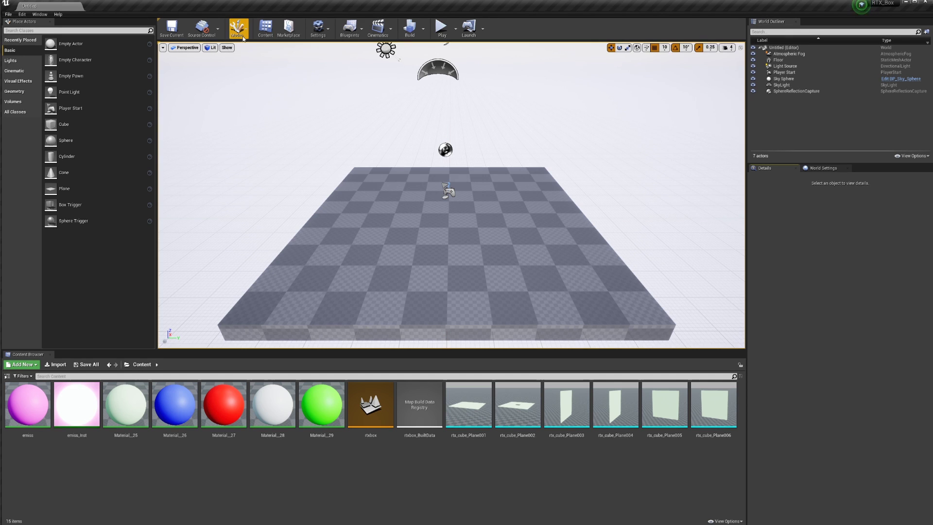
Search the Unreal plugin list for nvidia to check that the NVIDIA RTXGI Plugin is enabled, and close the list
left_click(318, 29)
left_click(340, 63)
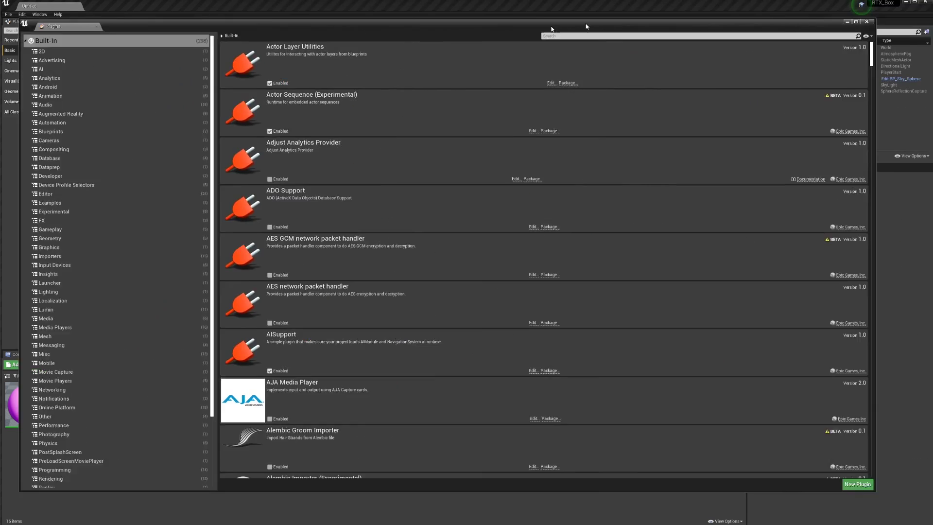
left_click_drag(585, 24, 525, 23)
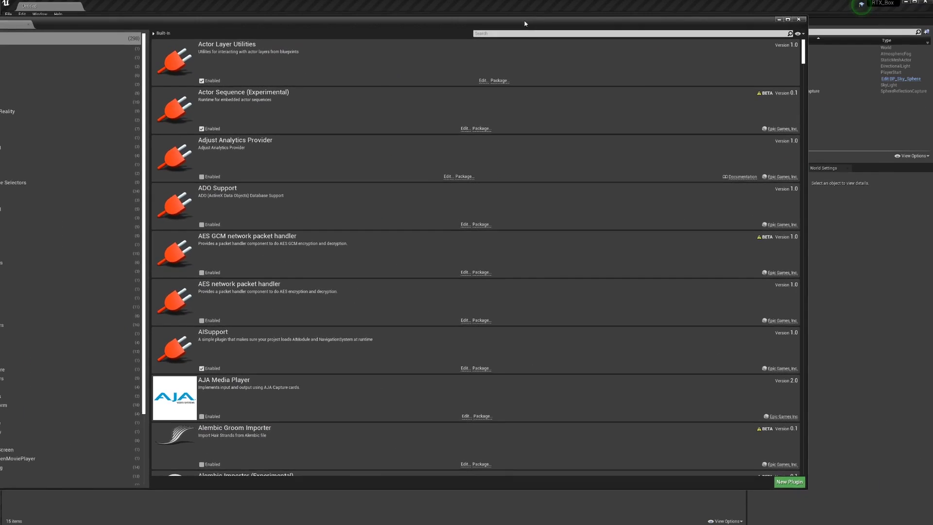
type("nvidia")
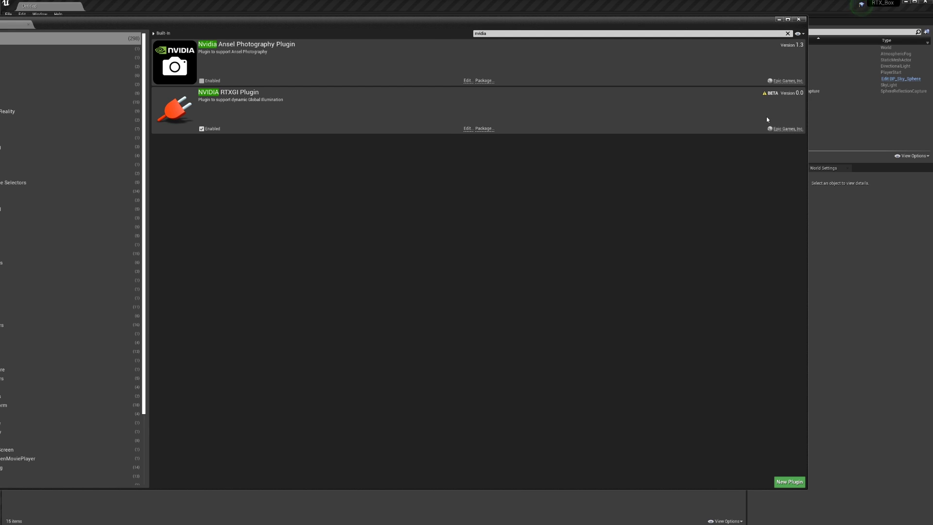
left_click(798, 20)
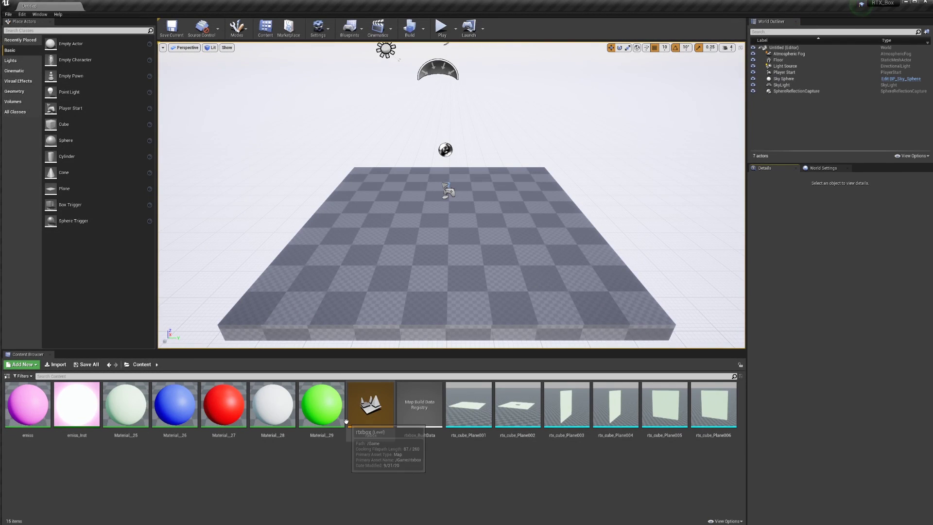
Open the rtxbox level from the project's Content folder
double_click(372, 414)
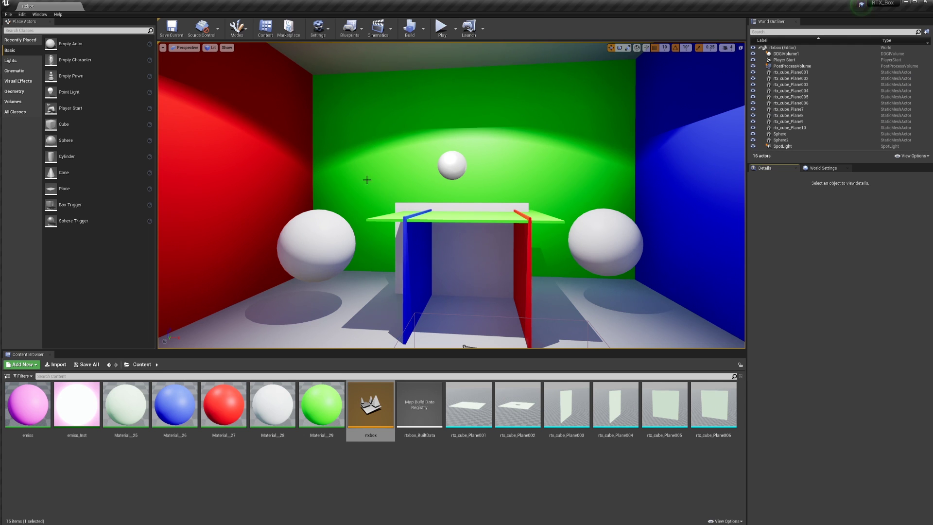
scroll(369, 179, "up", 5)
scroll(400, 193, "down", 10)
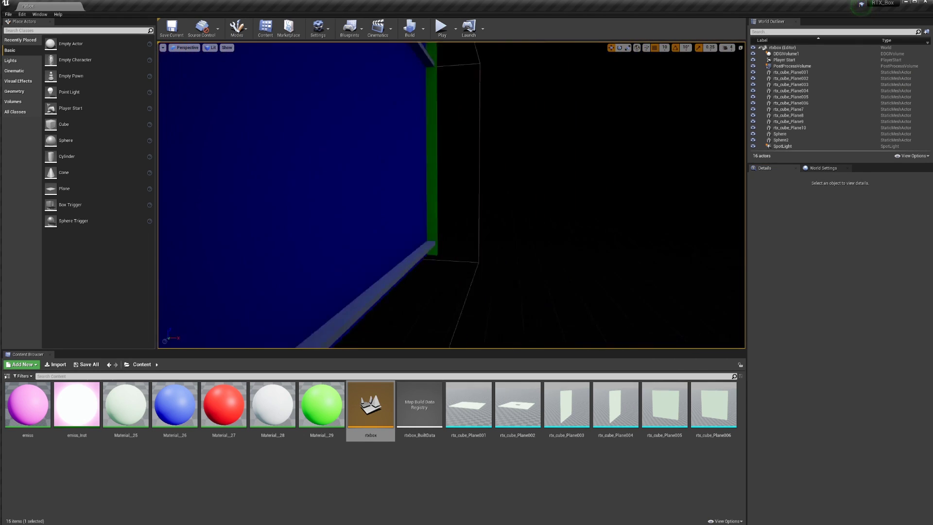
Search the placeable actors for ddg, place a DDGIVolume beside the blue wall at about X 1030, Y 340, Z 190, and delete it
left_click(46, 31)
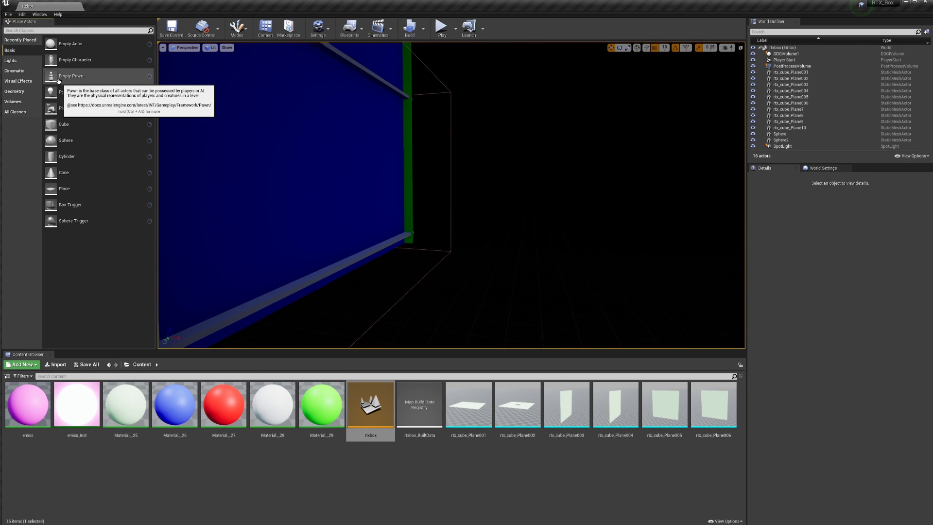
type("ddg")
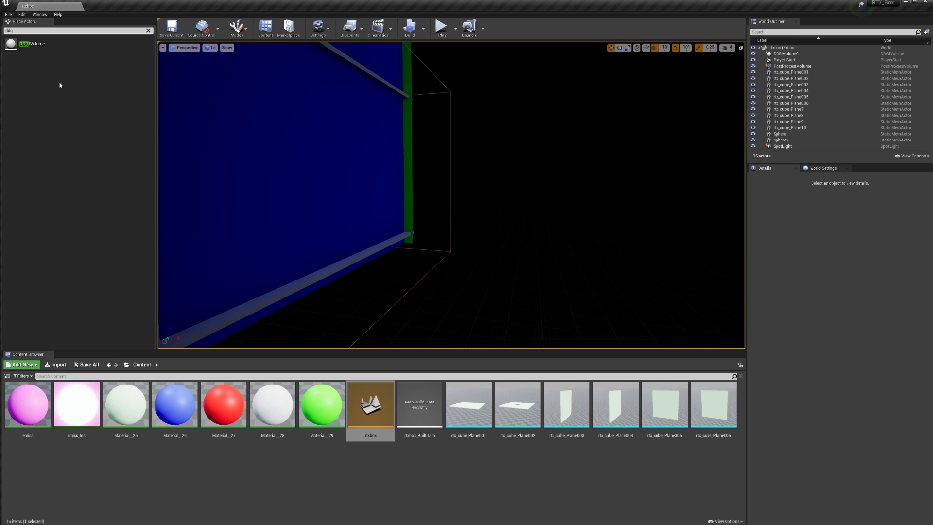
left_click_drag(32, 44, 381, 280)
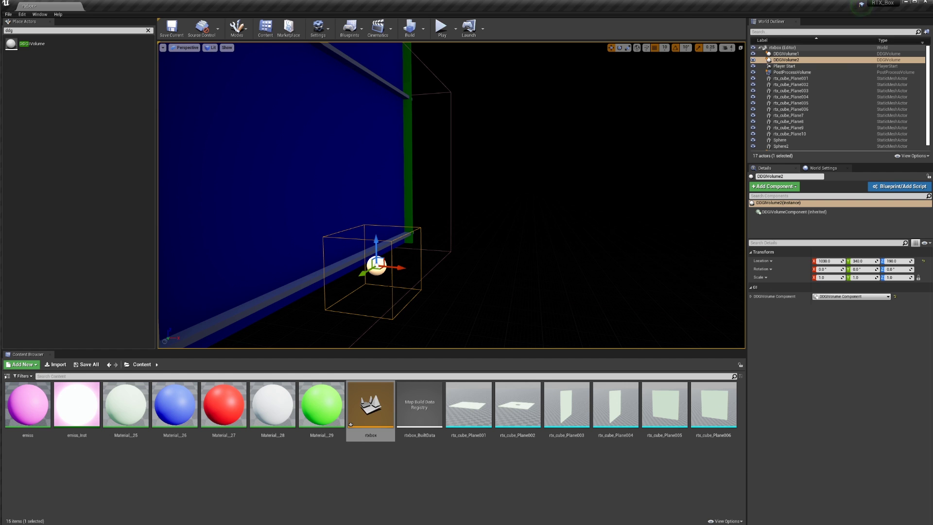
key("Delete")
Undo the last change in the rtxbox level and clear the selection of the large sphere near the red wall
mouse_move(367, 300)
left_mouse_down()
mouse_move(372, 265)
mouse_move(372, 304)
left_mouse_up()
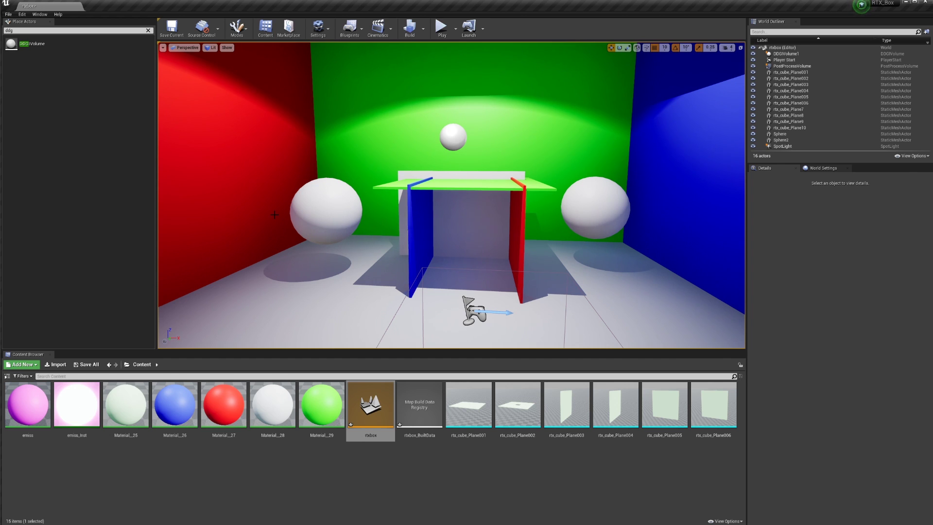
left_click_drag(295, 209, 480, 255)
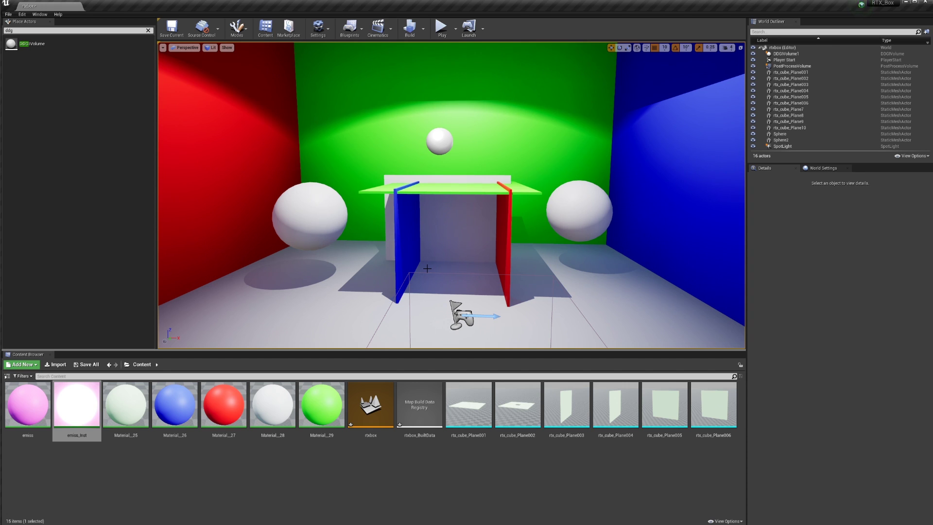
key("ctrl+z")
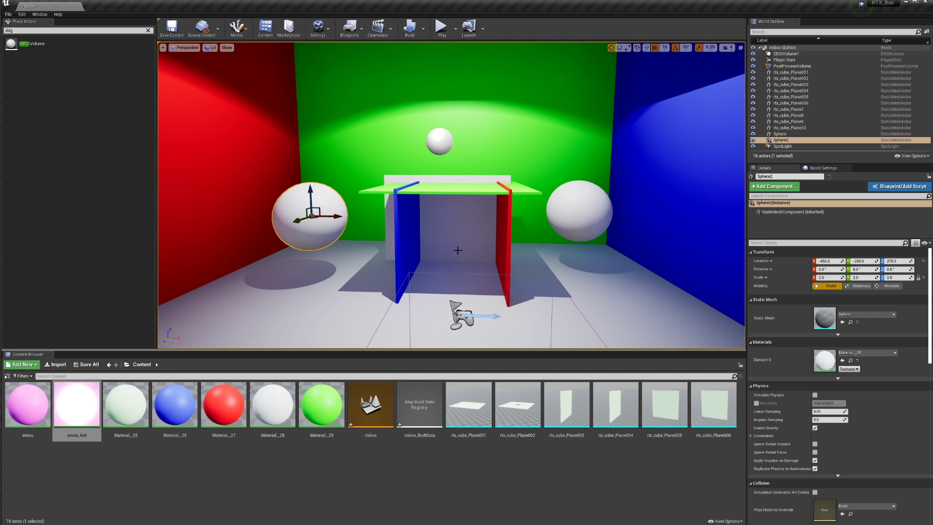
key("Escape")
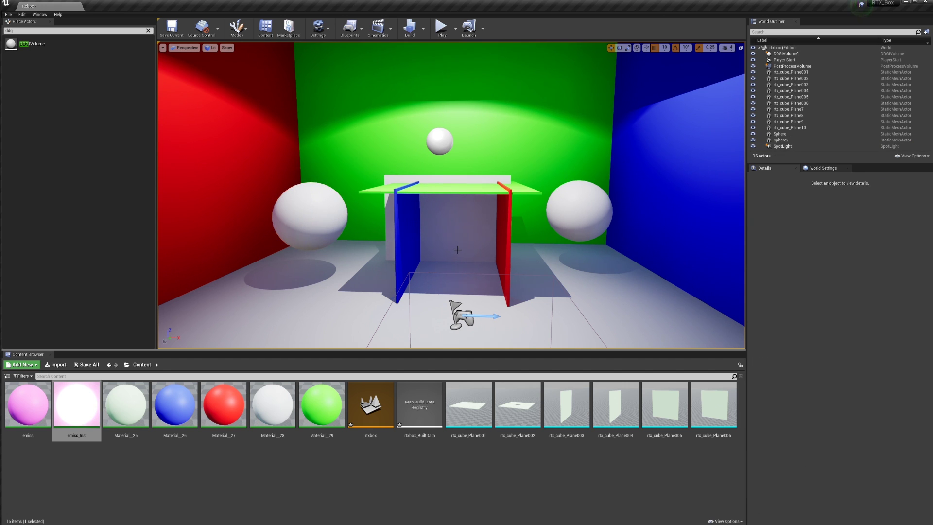